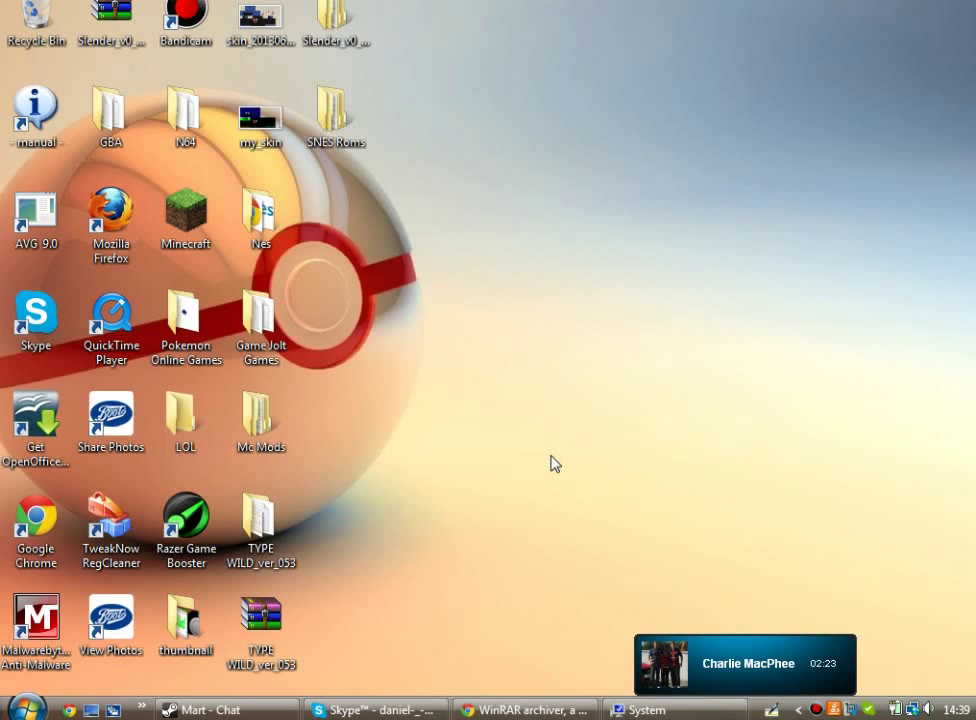
Step: Check the computer's system type in the System window and close it, returning to the WinRAR download page
left_click_drag(767, 645, 857, 708)
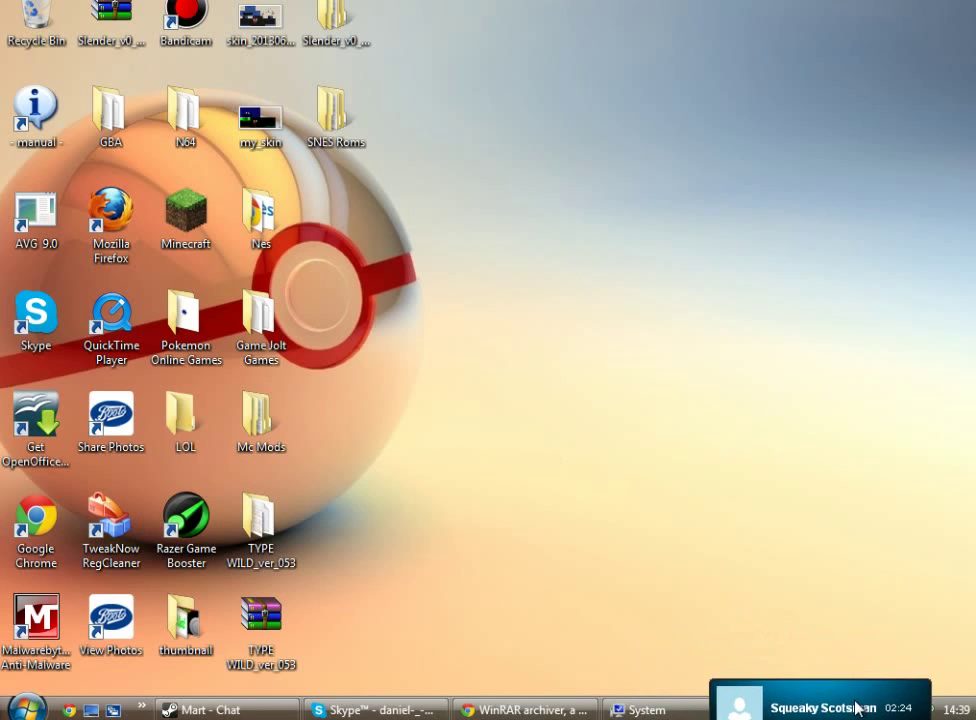
left_click(497, 711)
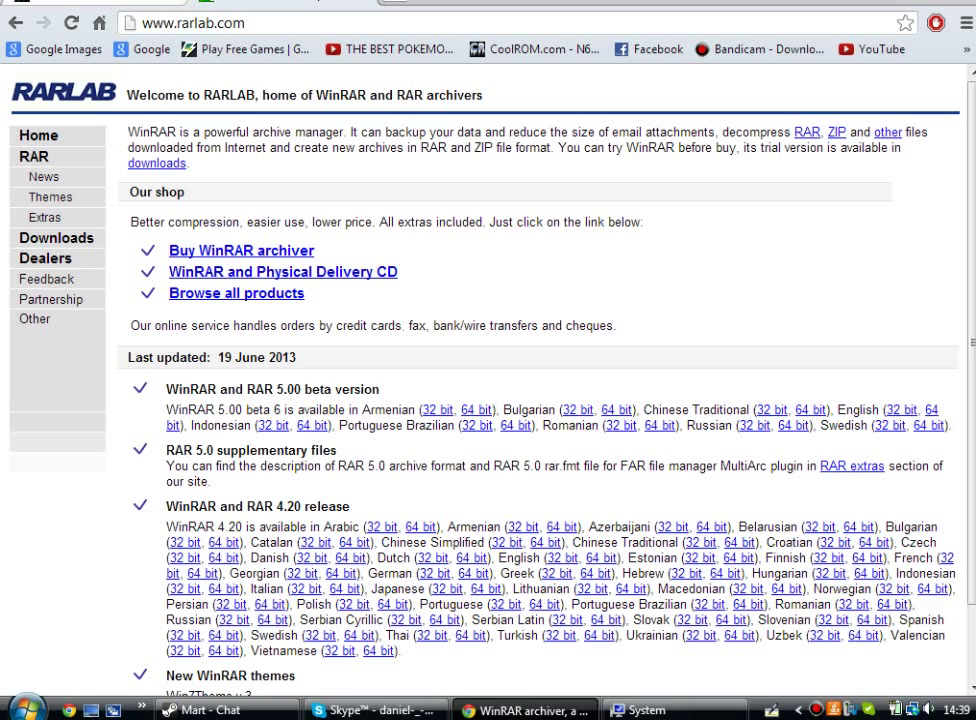
left_click(700, 713)
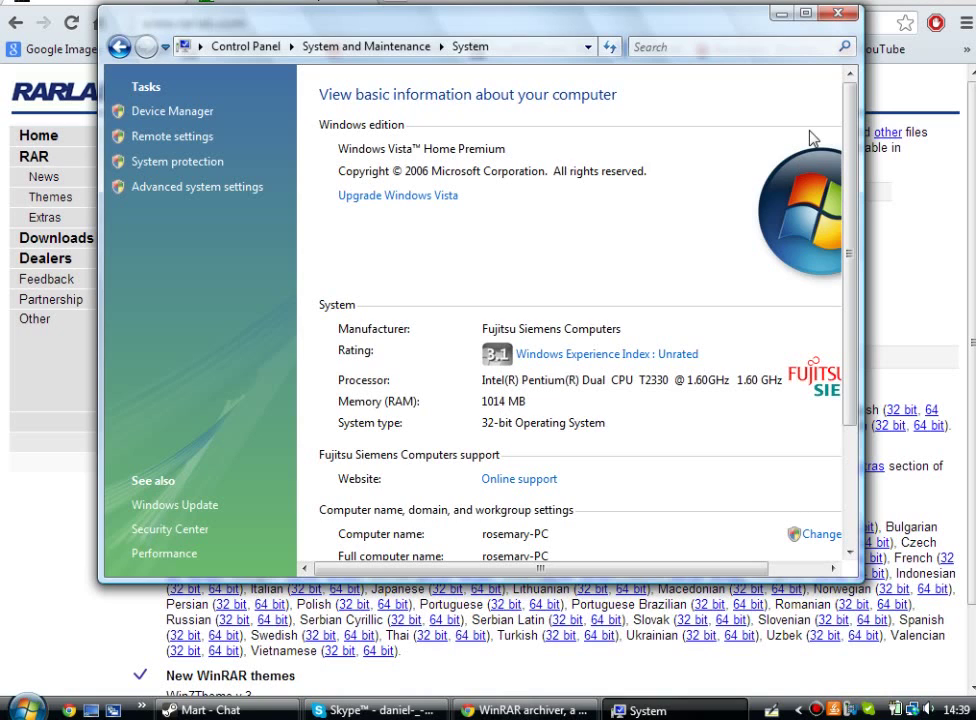
left_click(500, 427)
left_click(840, 17)
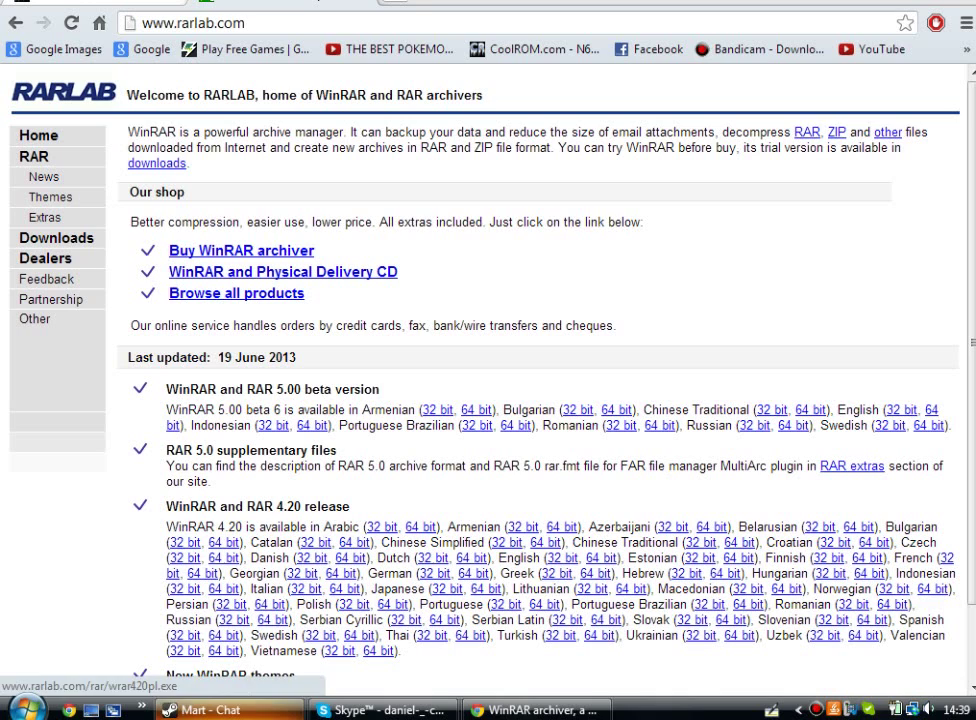
Step: Download the 32 bit English version of WinRAR 4.20 and run its installer
left_click(561, 558)
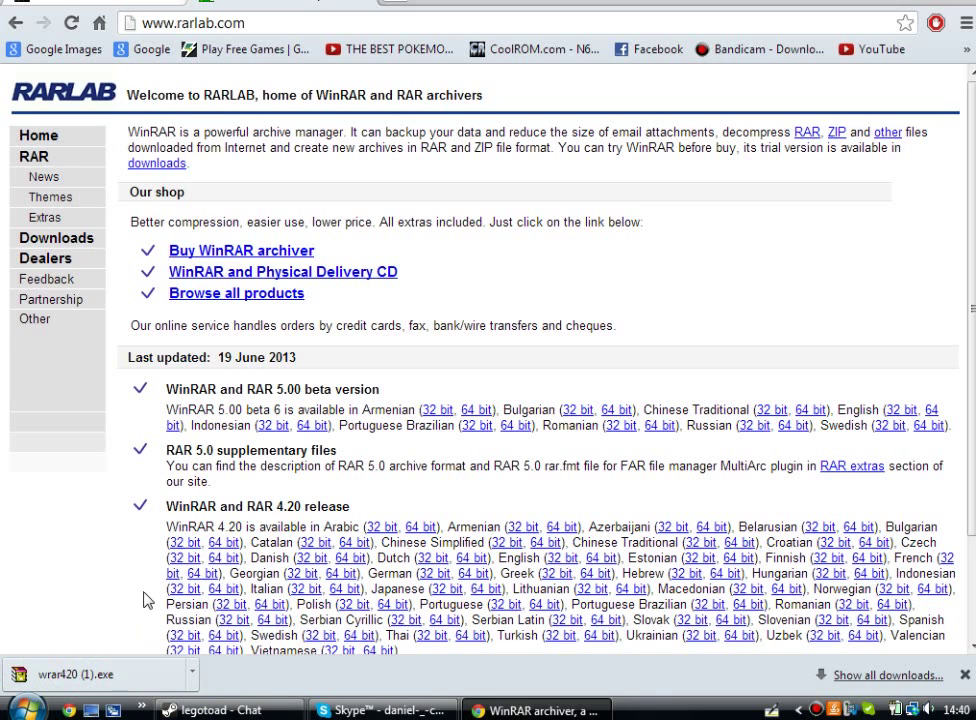
left_click(90, 682)
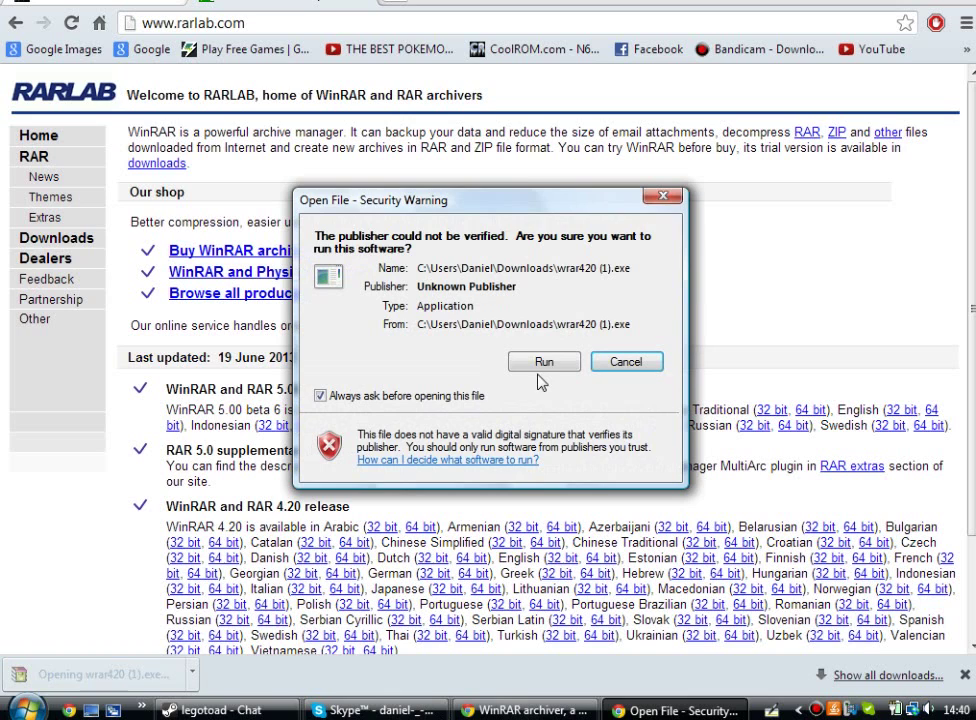
left_click(543, 364)
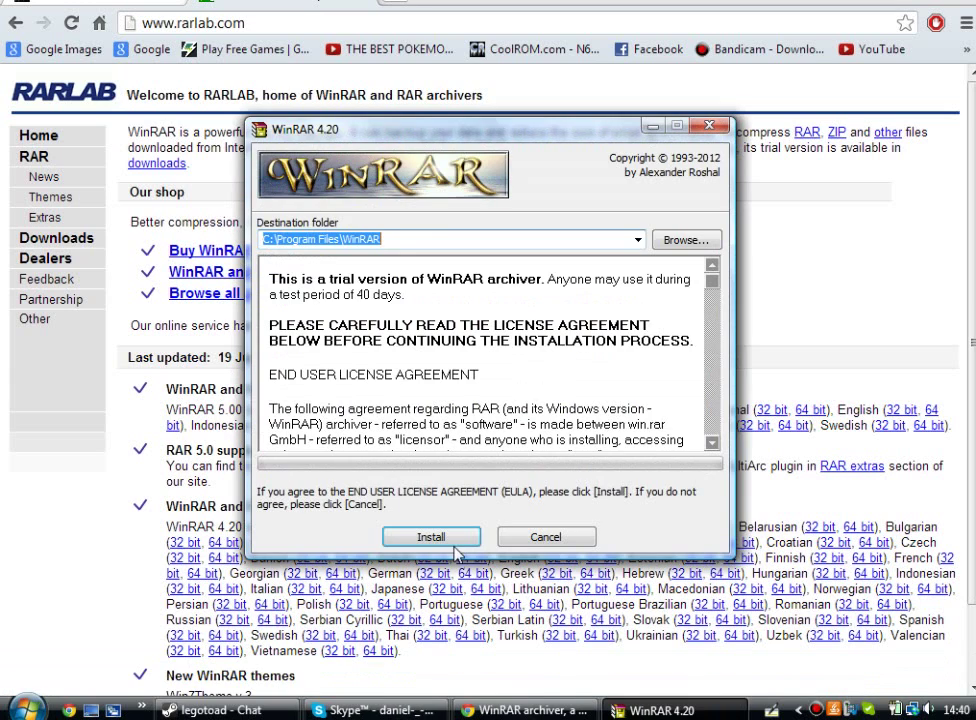
Step: Install WinRAR in C:\Program Files\WinRAR with the default file associations, finish the setup and close the WinRAR program folder
left_click(460, 537)
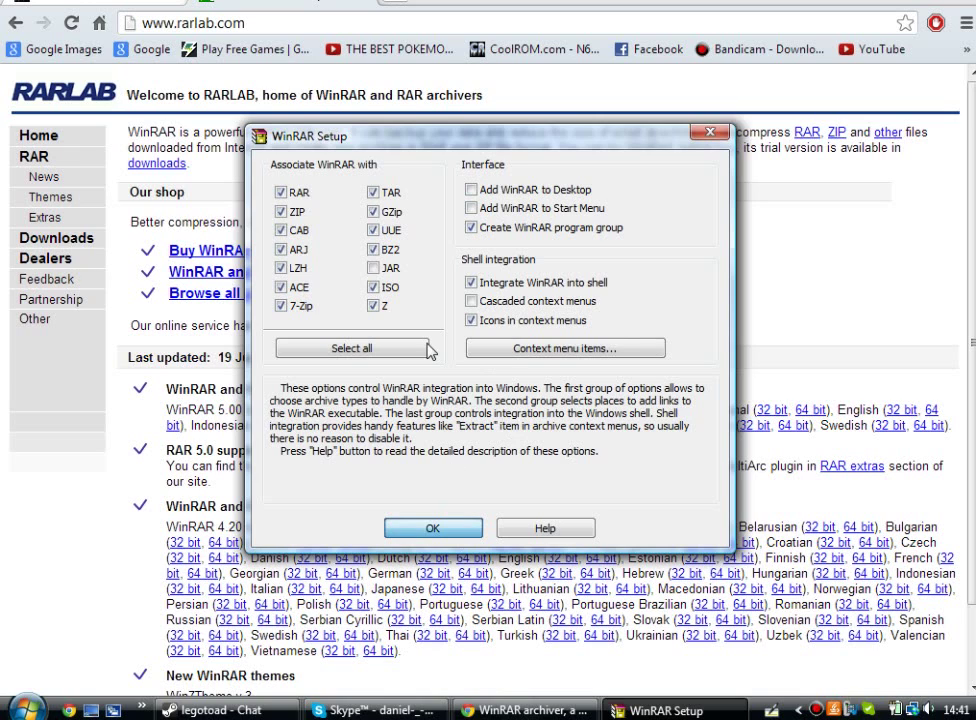
left_click(452, 514)
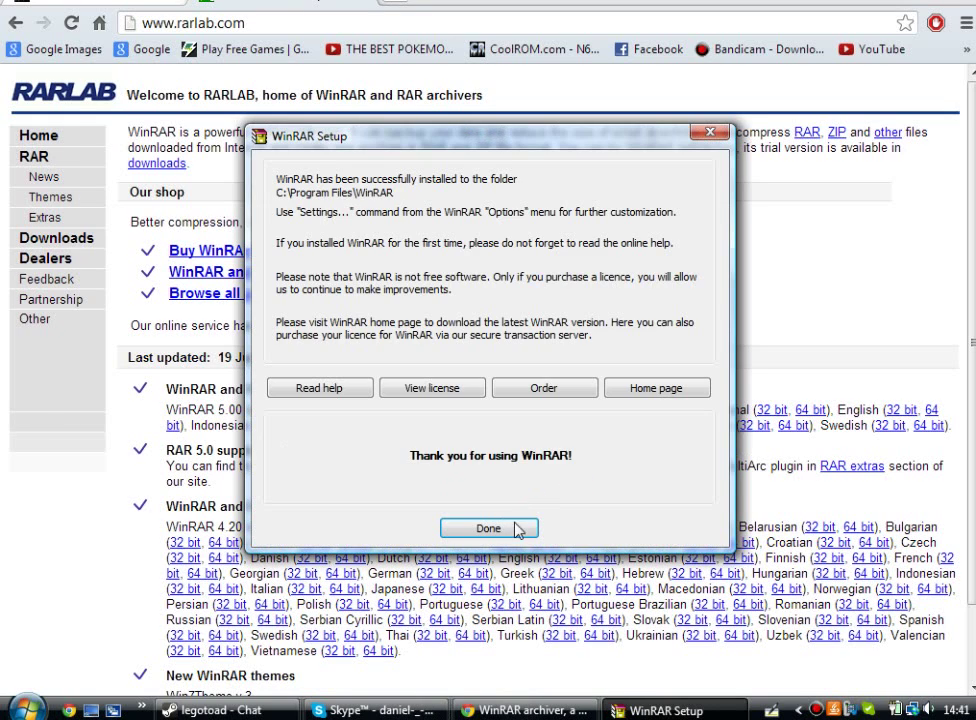
left_click(509, 530)
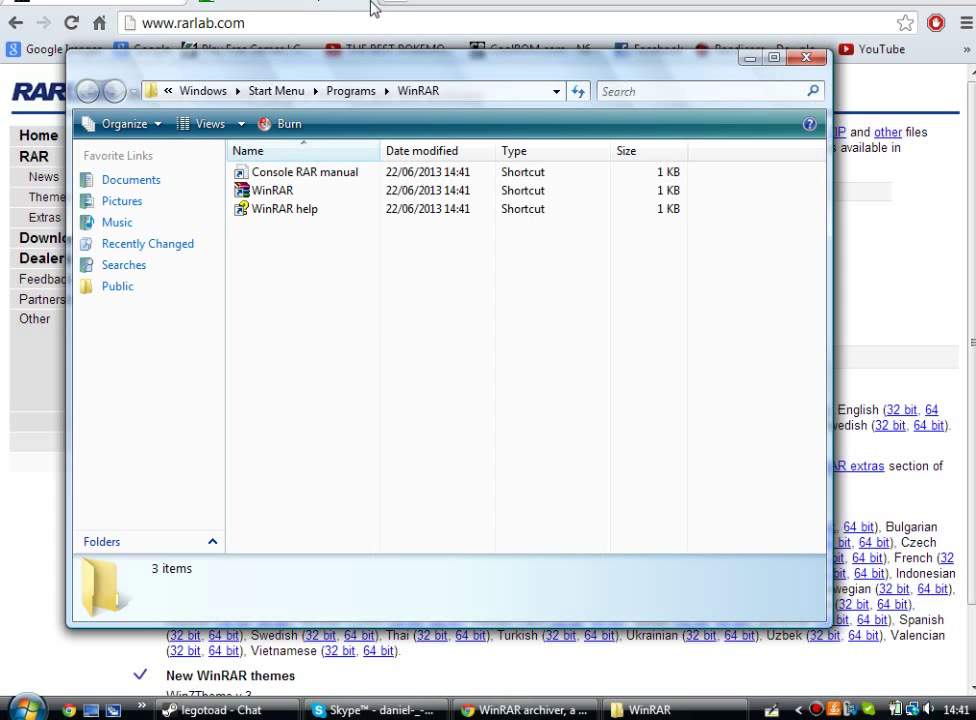
left_click(810, 60)
Step: Request the ZSNES download from CoolROM's Super Nintendo emulators and get the download pop-up out of the way
left_click(535, 48)
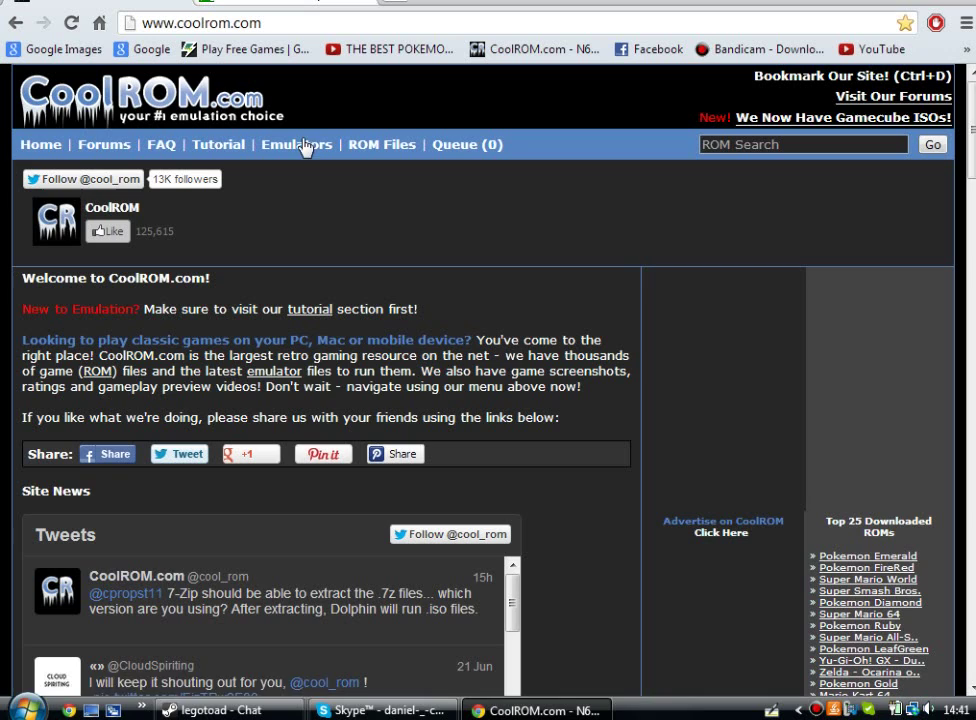
mouse_move(305, 148)
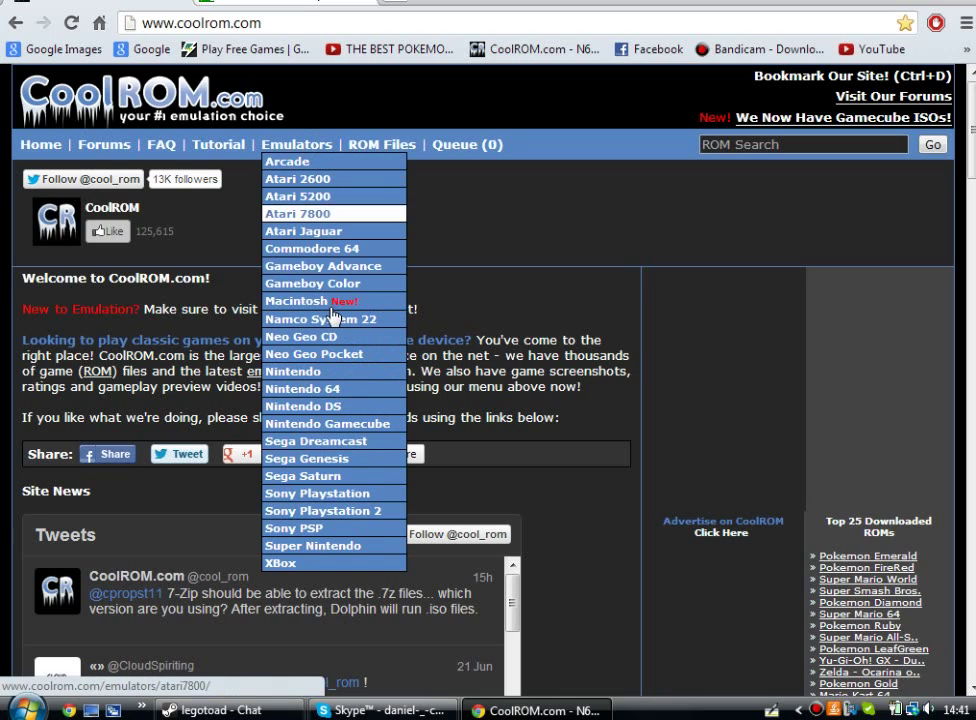
left_click(326, 549)
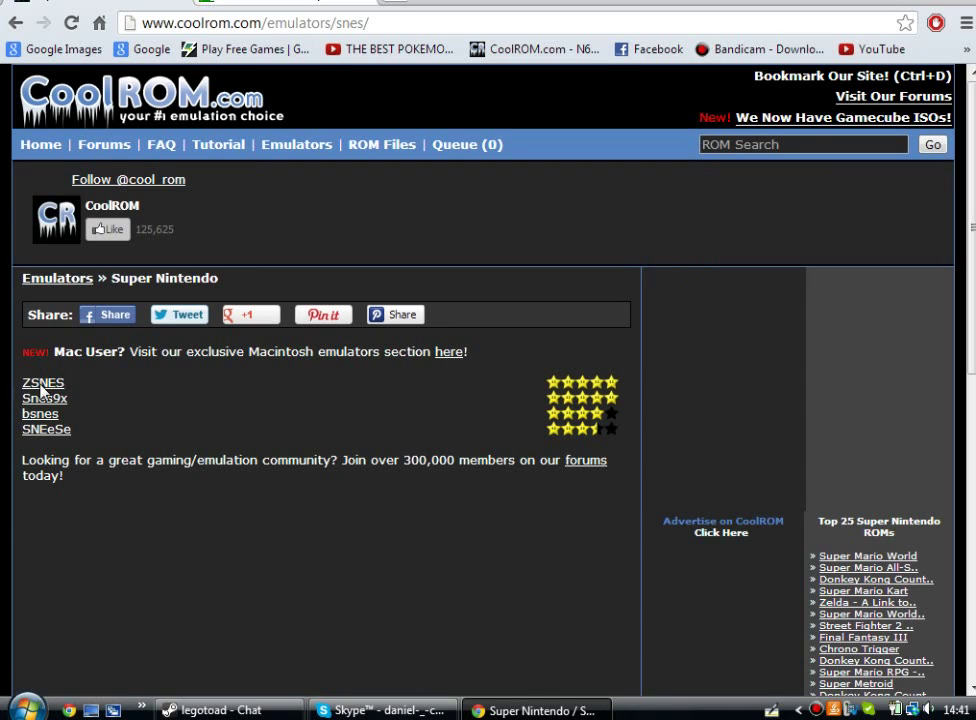
left_click(45, 383)
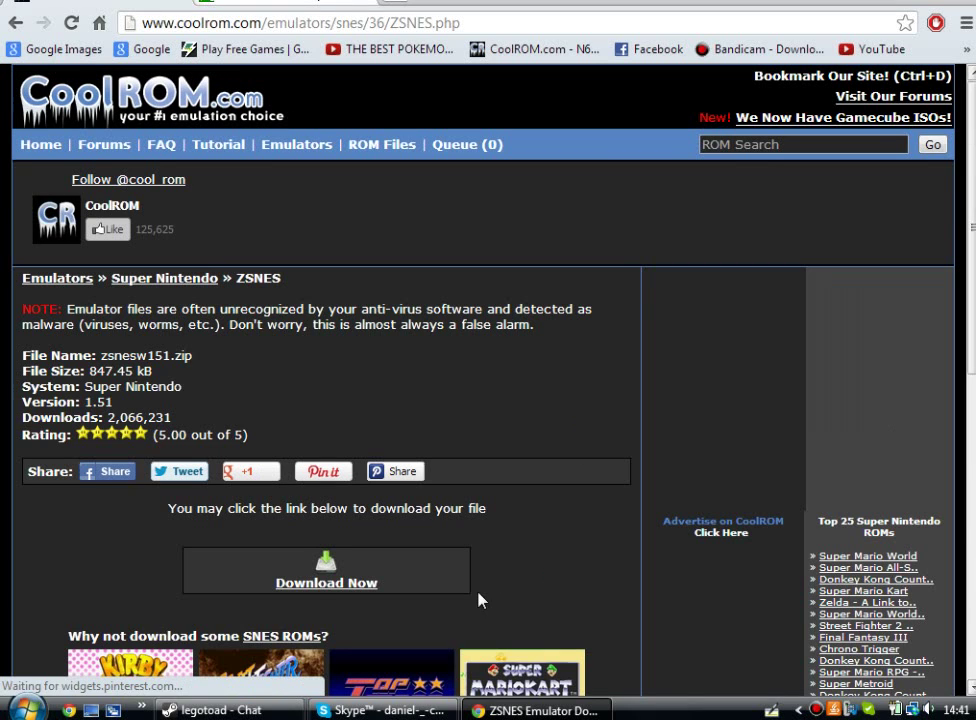
left_click(331, 591)
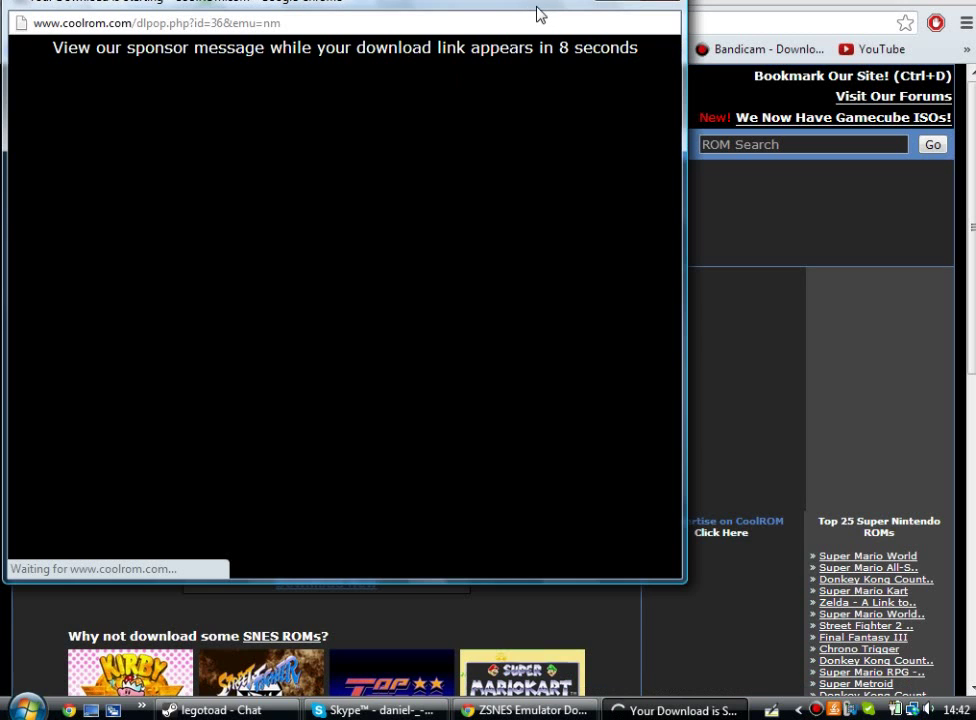
left_click_drag(540, 14, 540, 87)
left_click(607, 67)
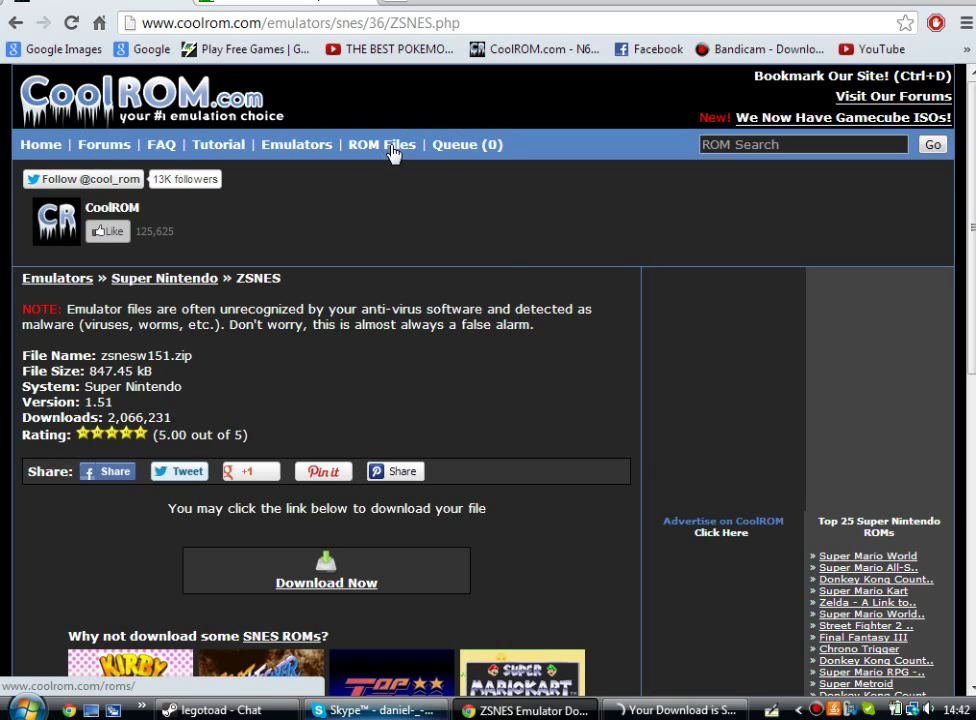
Step: Find Super Mario All-Stars among CoolROM's Super Nintendo ROMs and request its download
left_click(388, 146)
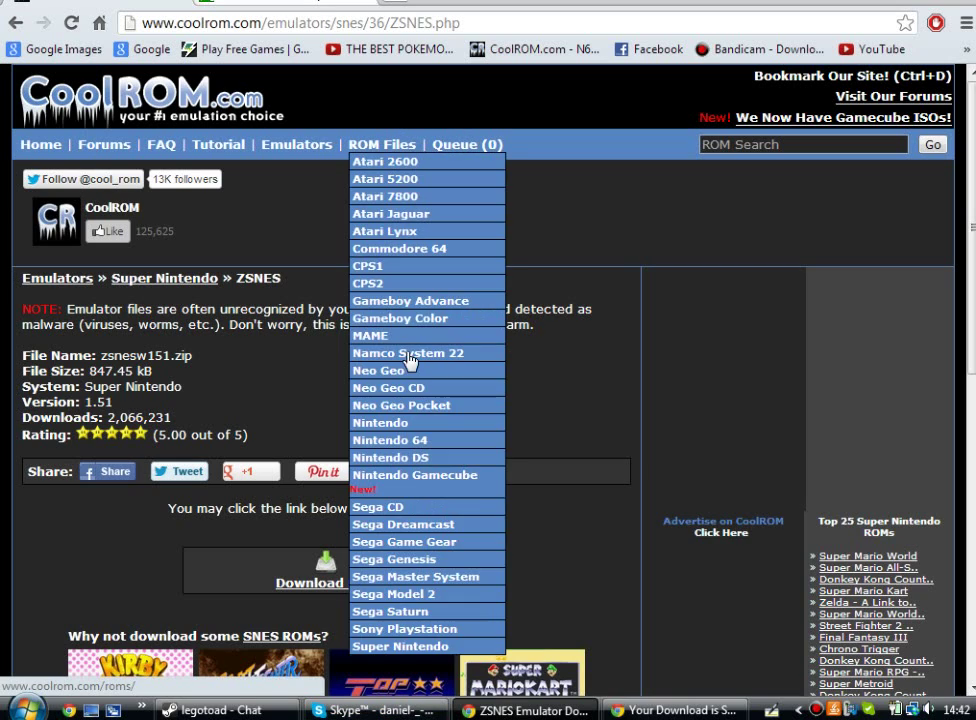
left_click(429, 647)
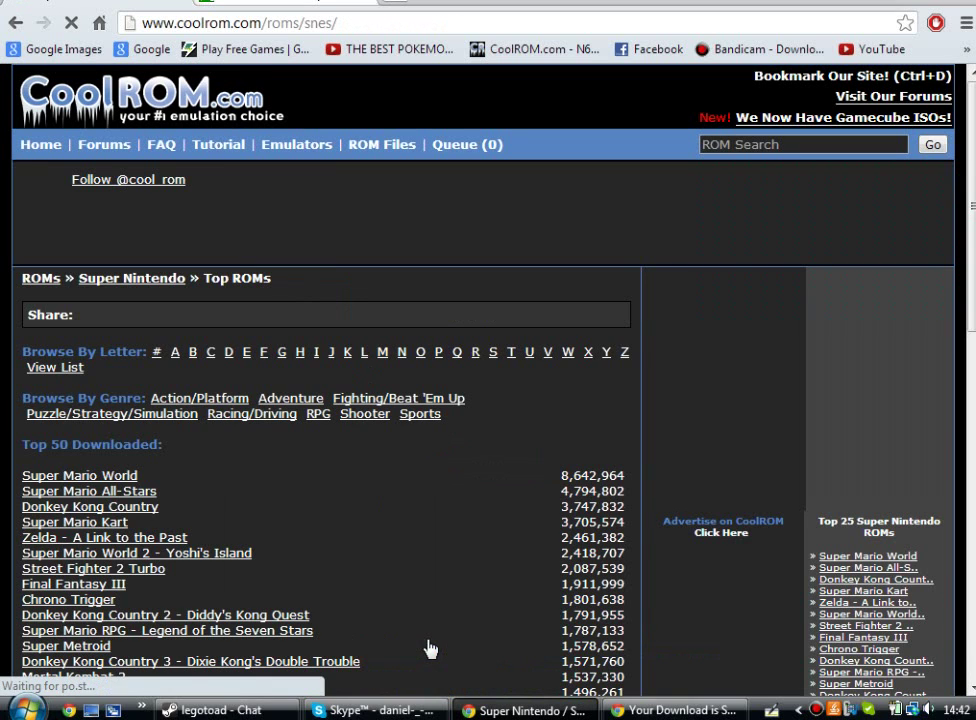
left_click(134, 495)
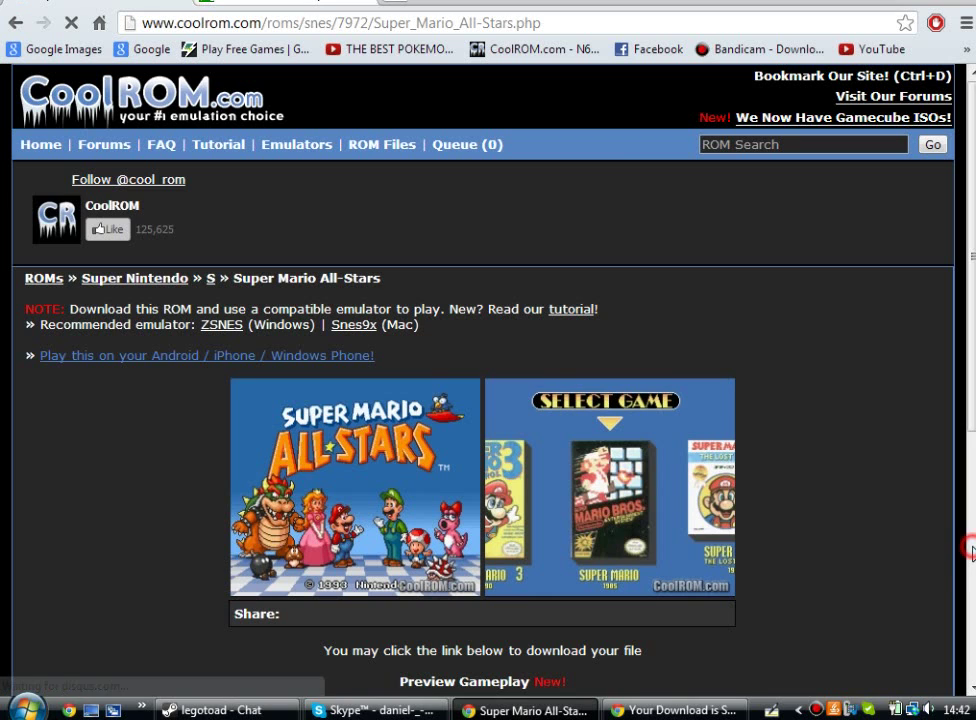
scroll(972, 553, "down", 5)
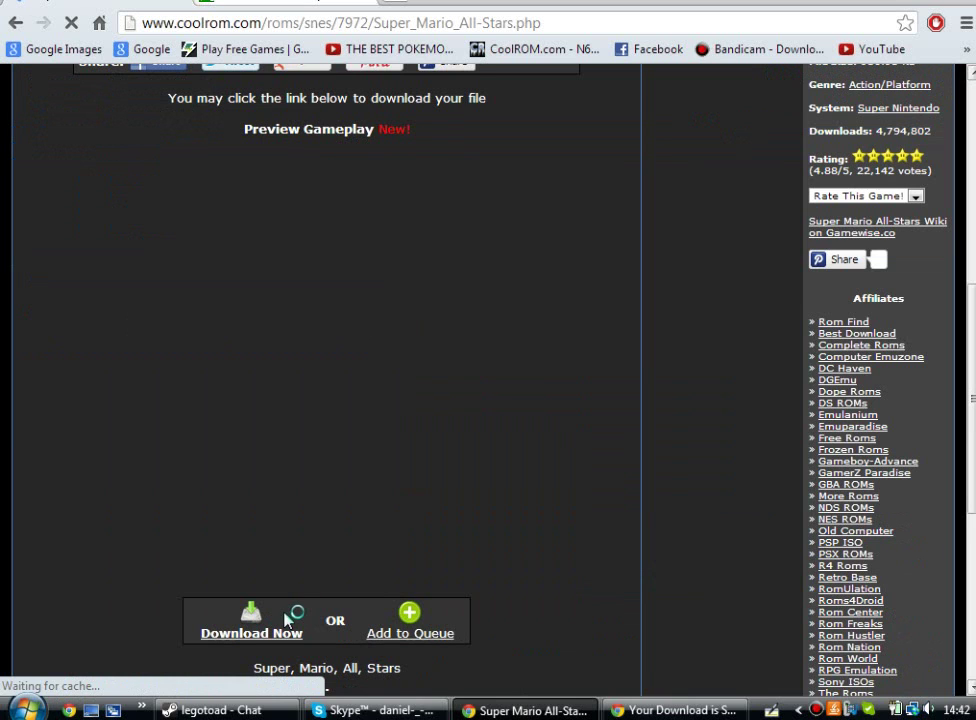
scroll(256, 641, "down", 5)
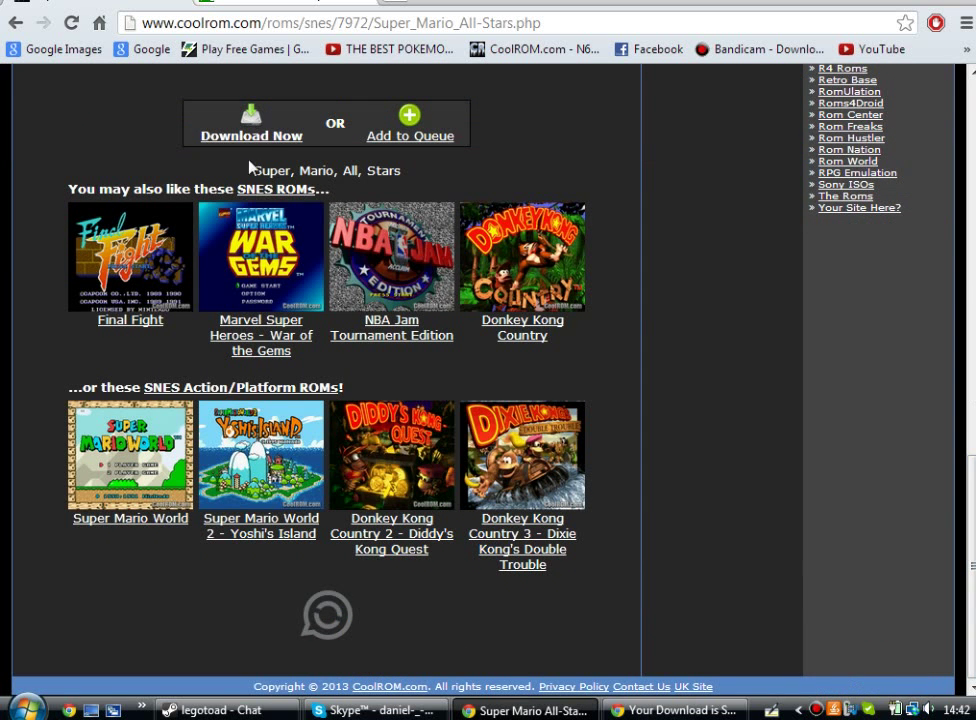
left_click(267, 142)
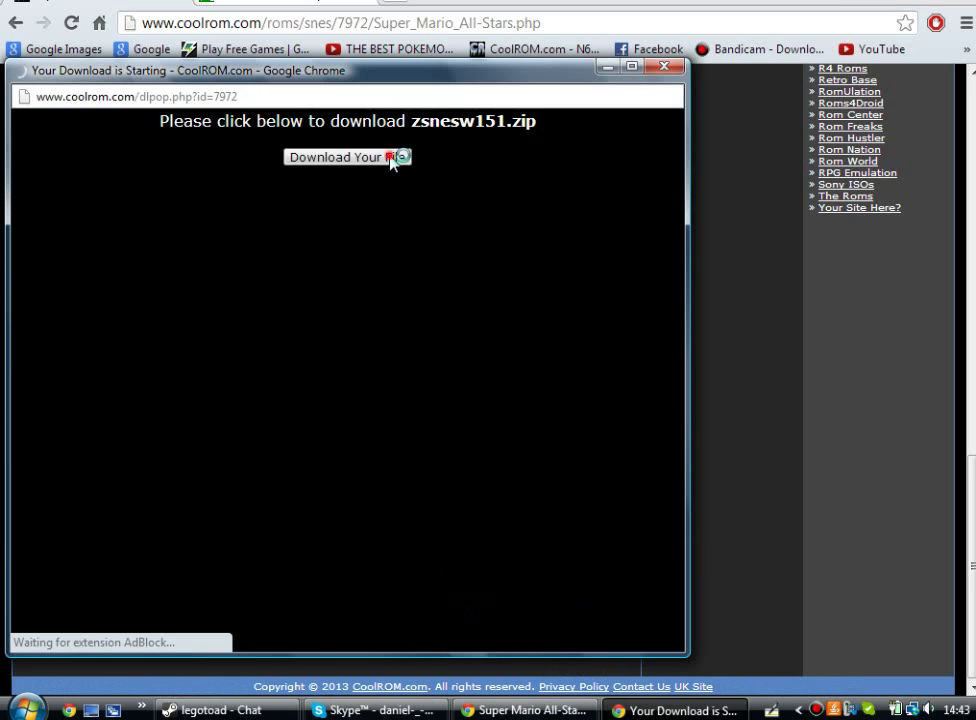
Step: Try to download zsnesw151.zip from the pop-up and switch between the pop-up and the Super Mario All-Stars page
left_click(392, 158)
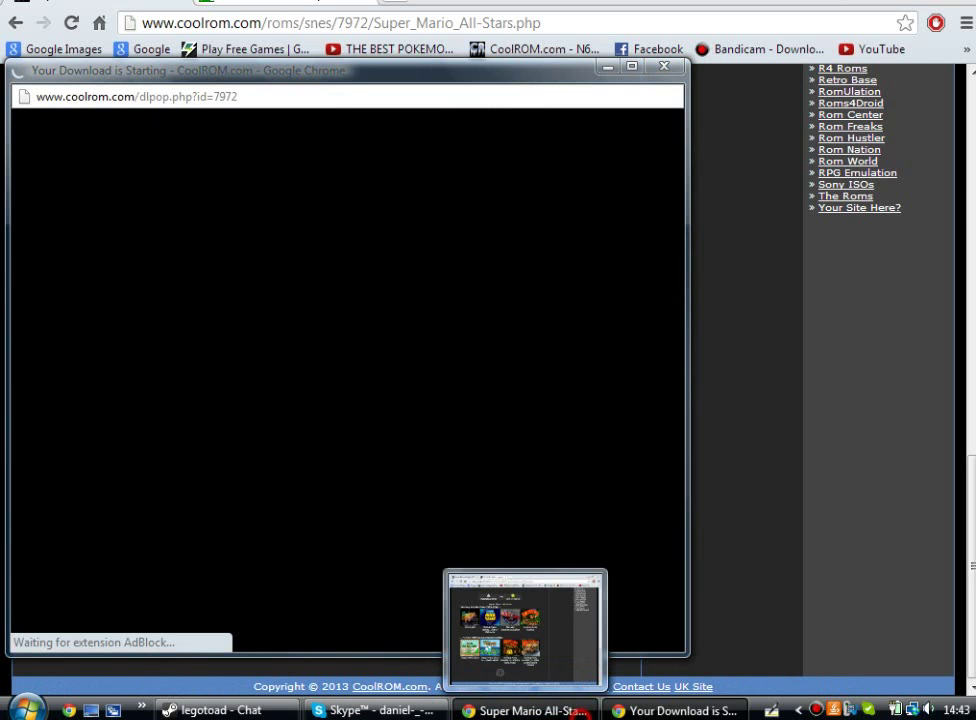
left_click(523, 710)
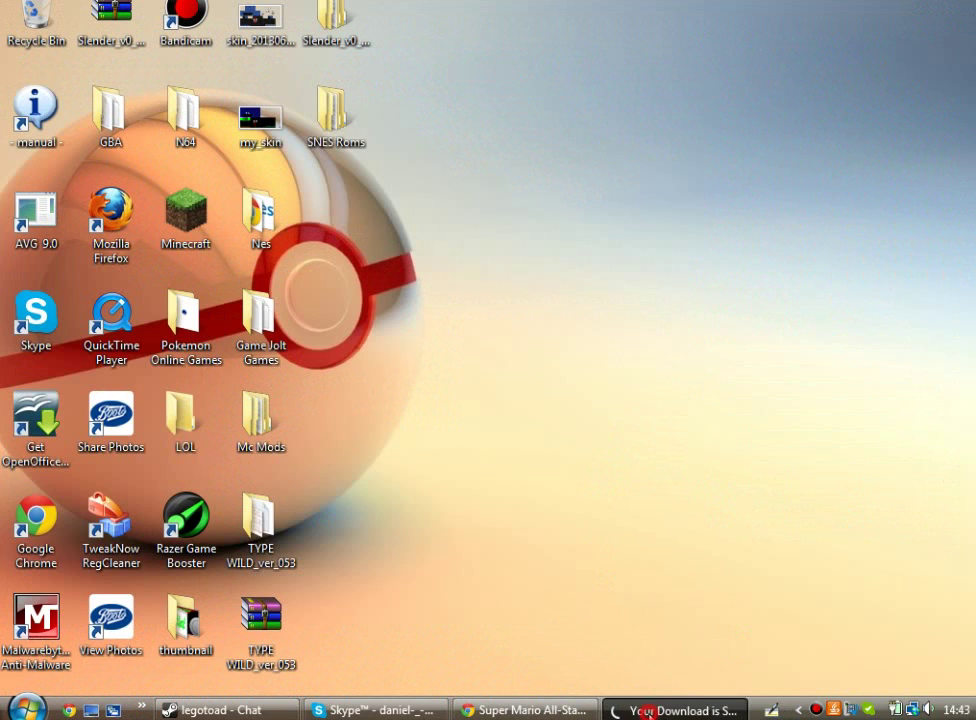
left_click(650, 712)
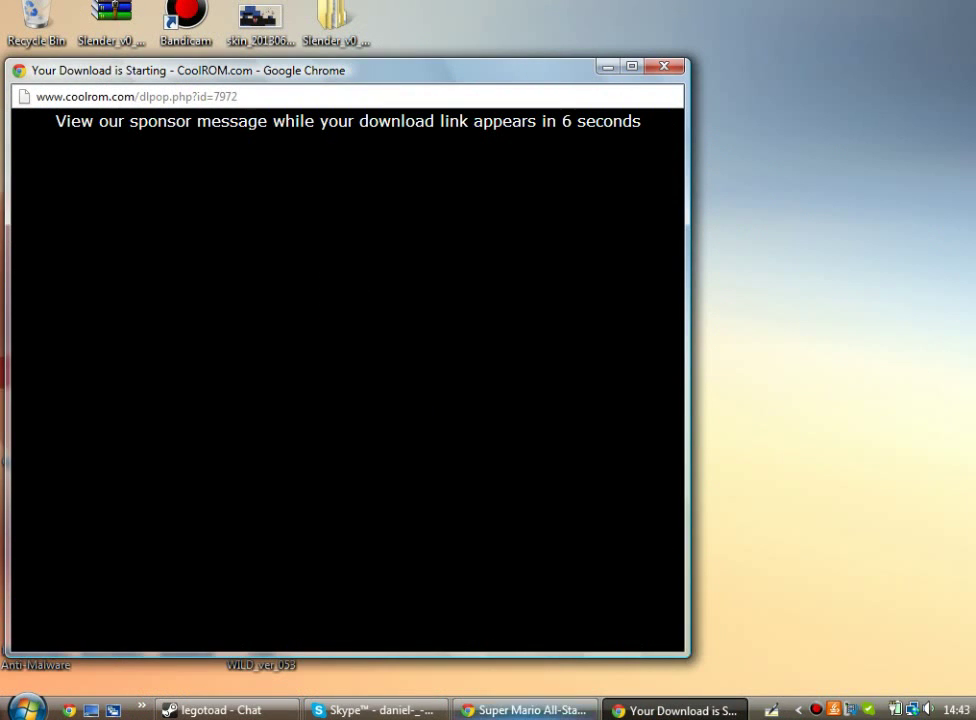
key("alt+Tab")
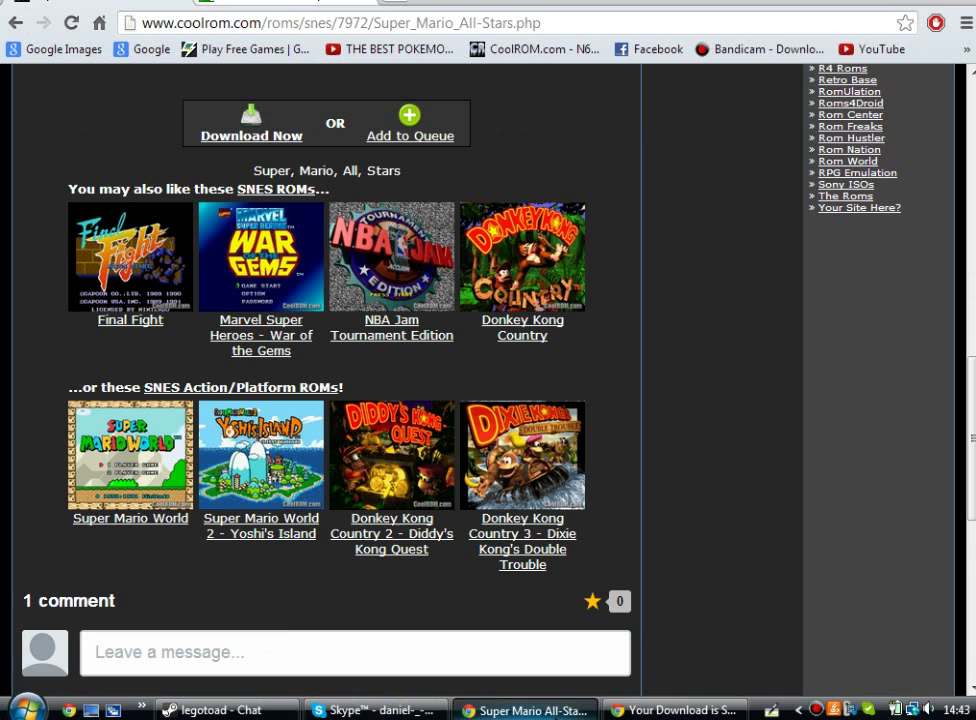
left_click(530, 710)
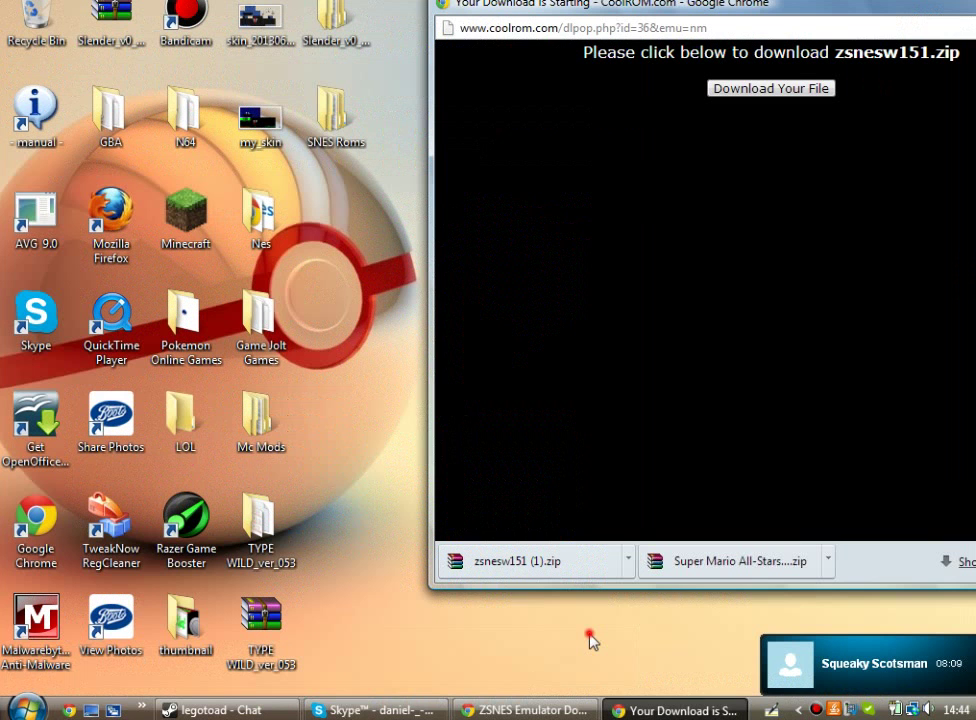
Step: Open the downloaded Super Mario All-Stars archive in WinRAR, select its SMC file and minimise the archive window
left_click(705, 555)
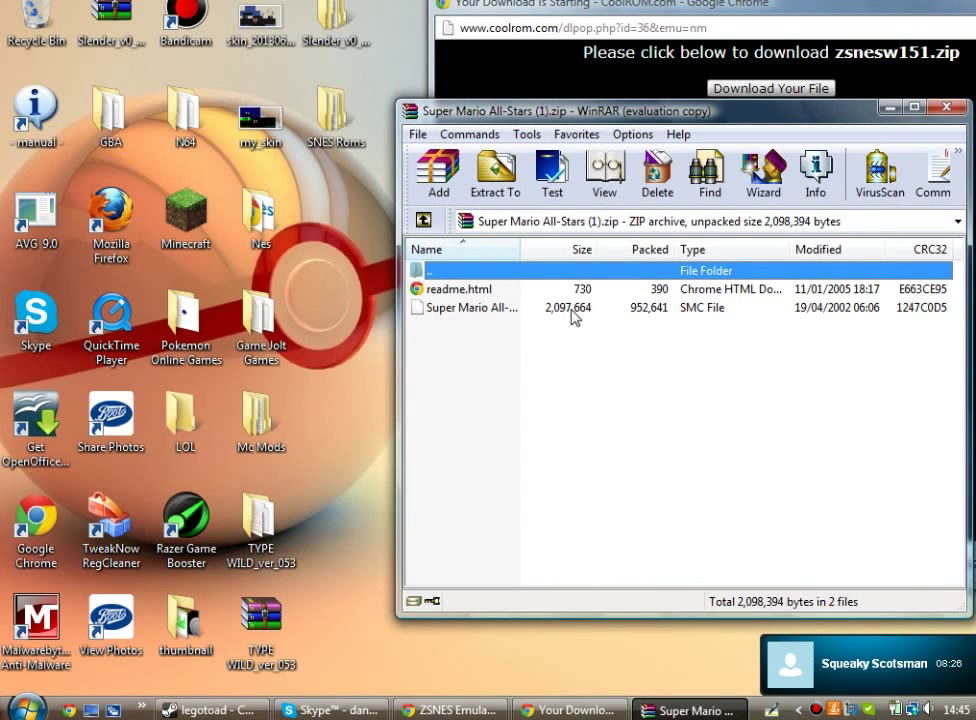
left_click(570, 308)
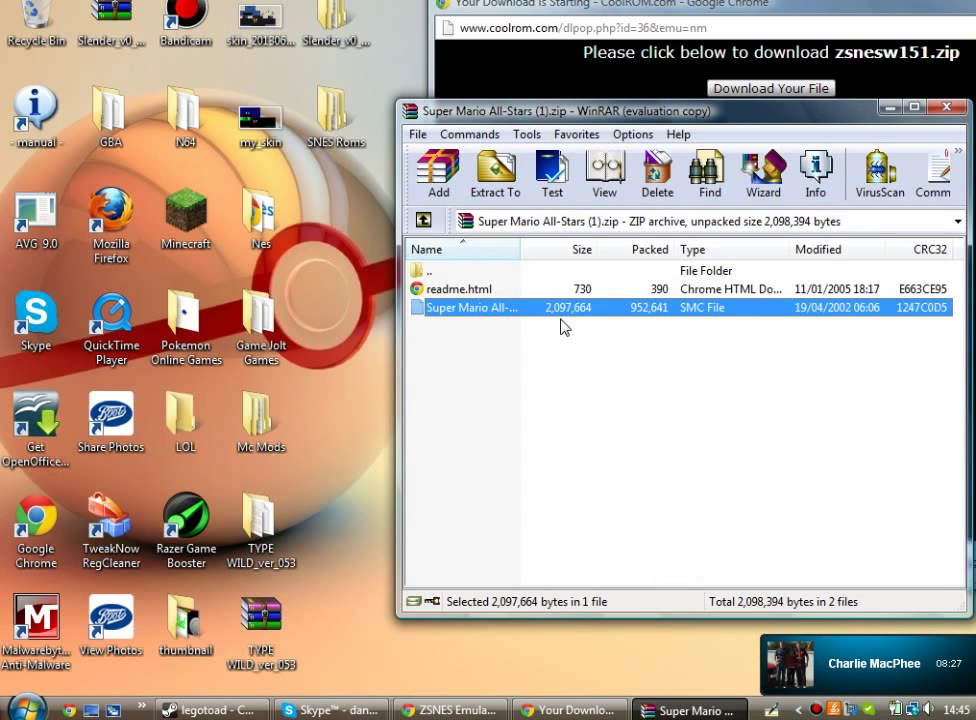
left_click(890, 108)
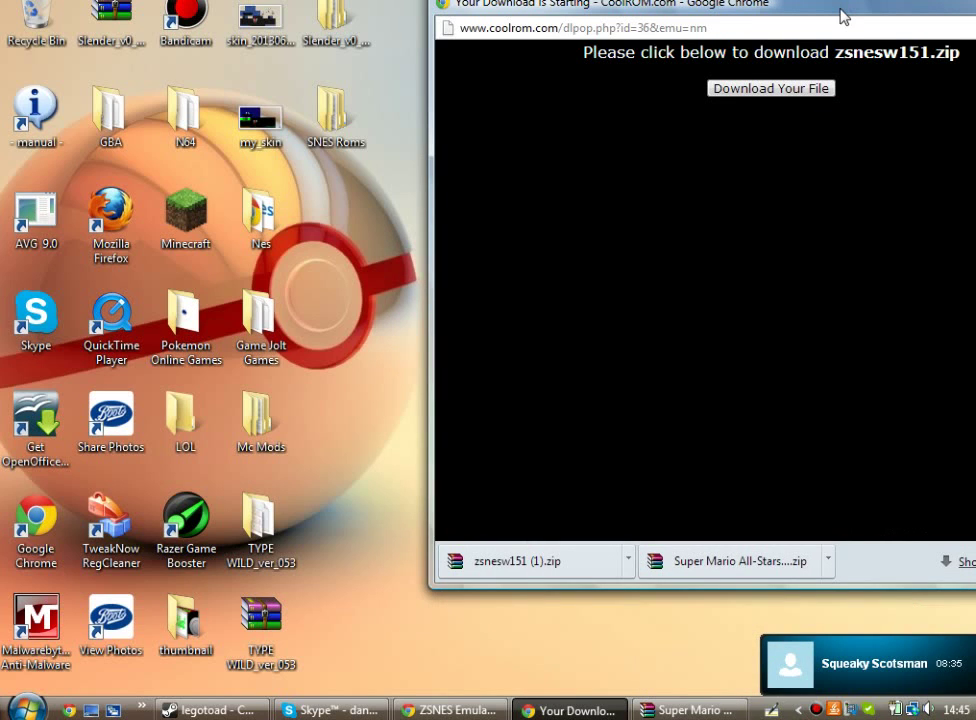
Step: Place the downloaded zsnesw151 (1).zip on the desktop and close the download pop-up
left_click_drag(840, 15, 812, 10)
left_click_drag(497, 560, 478, 71)
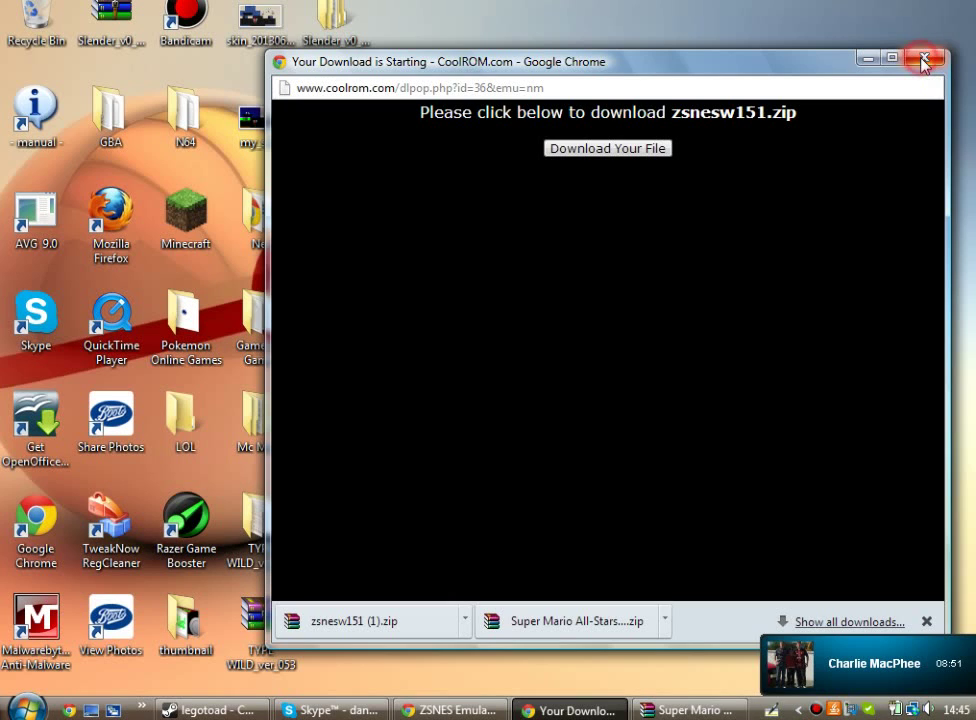
left_click(924, 60)
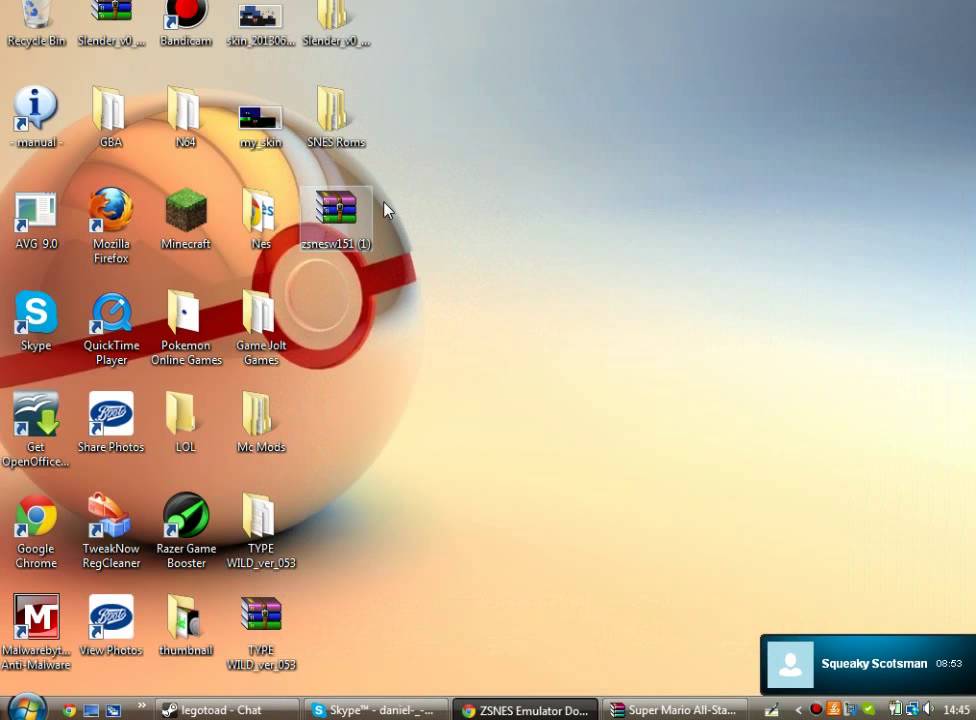
Step: Open the zsnesw151 (1) archive from the desktop, move its window clear of the desktop icons and enter the docs folder
double_click(355, 212)
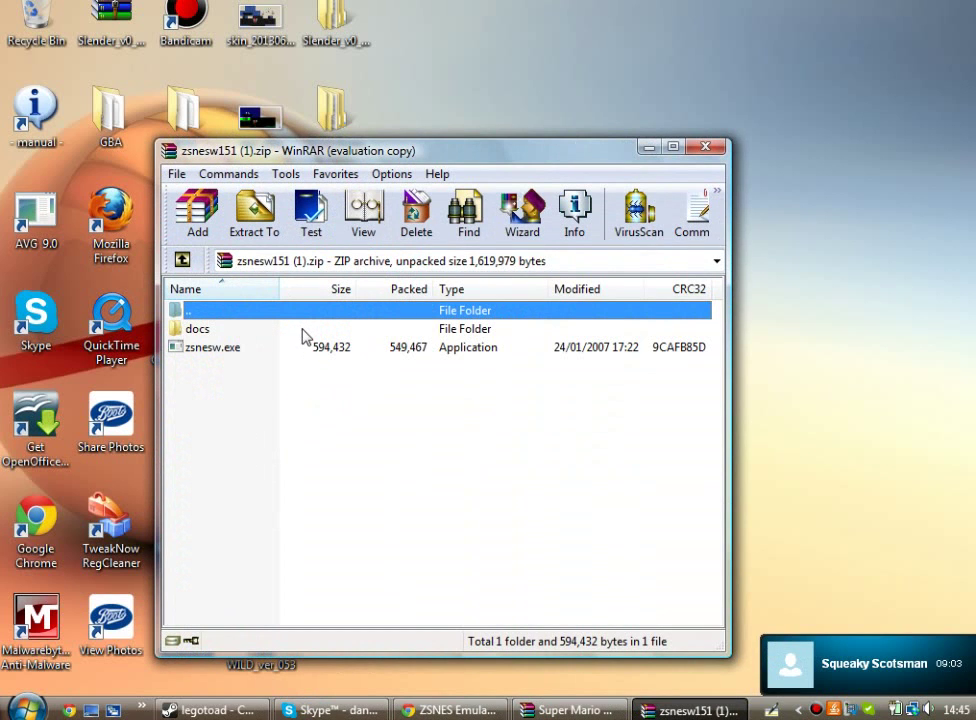
left_click_drag(577, 146, 869, 25)
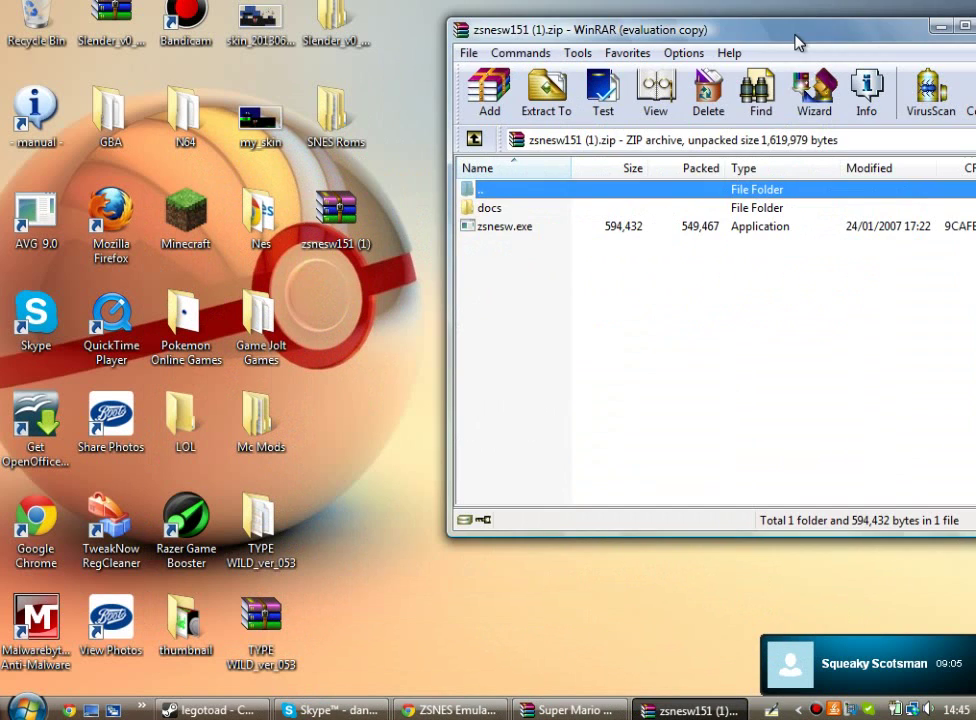
double_click(540, 209)
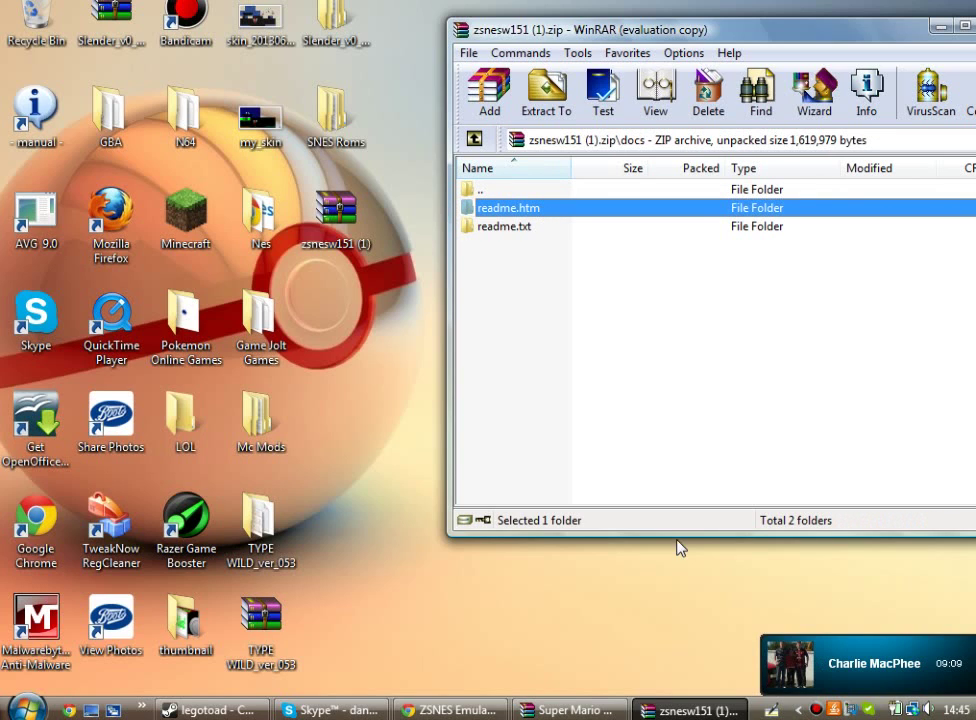
Step: Copy the Super Mario All-Stars SMC file from its archive into the docs folder of zsnesw151 (1).zip, keeping ZIP format and Normal compression
left_click(568, 710)
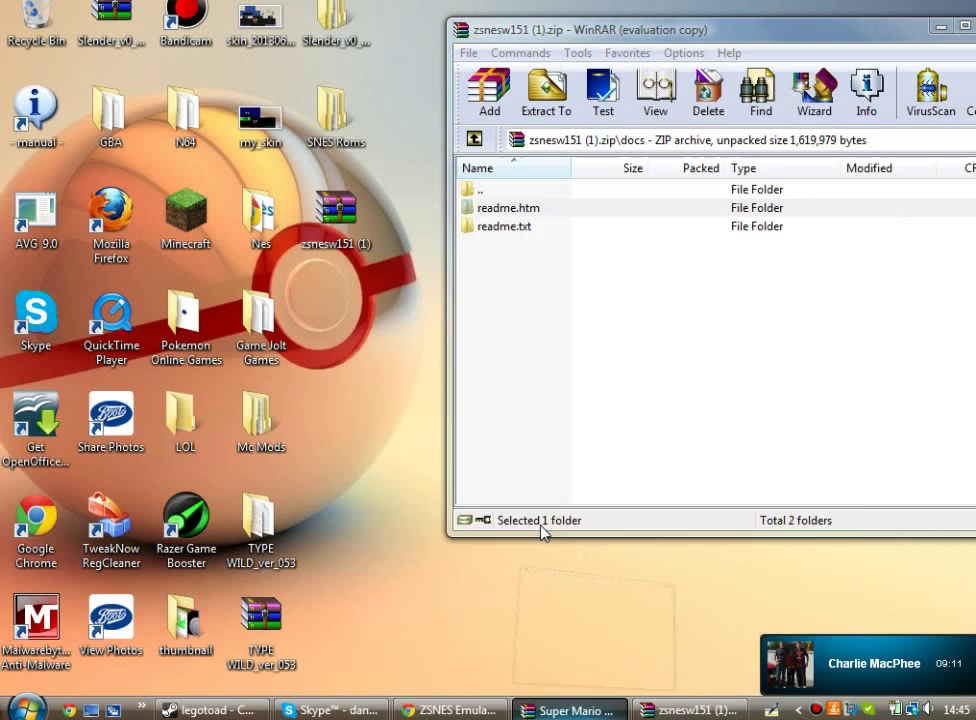
left_click_drag(530, 104, 233, 32)
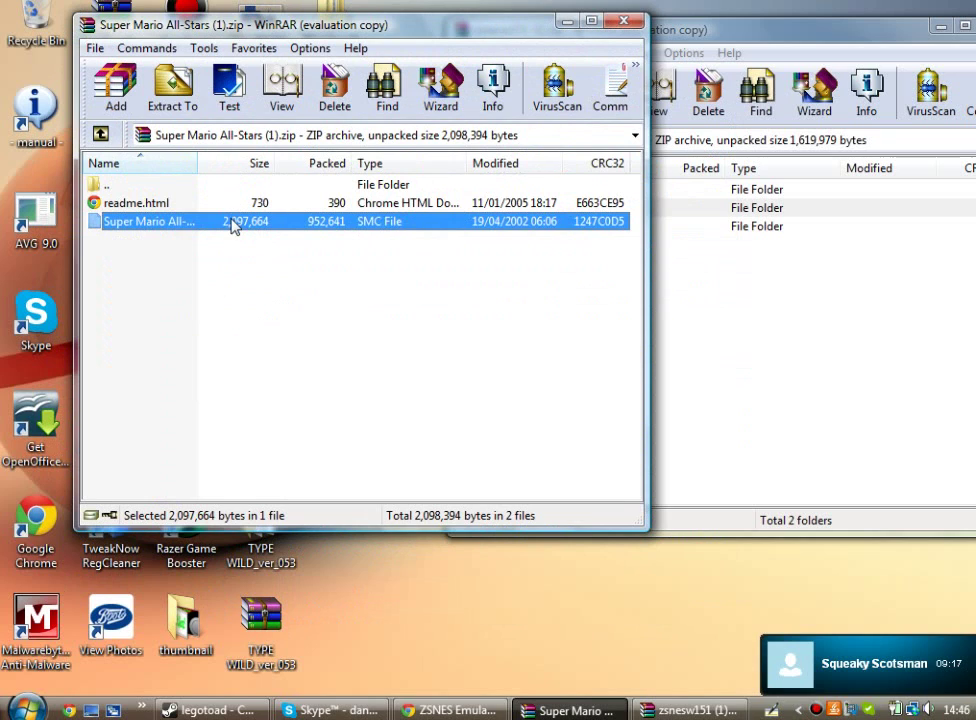
left_click_drag(232, 226, 755, 294)
left_click_drag(463, 33, 378, 93)
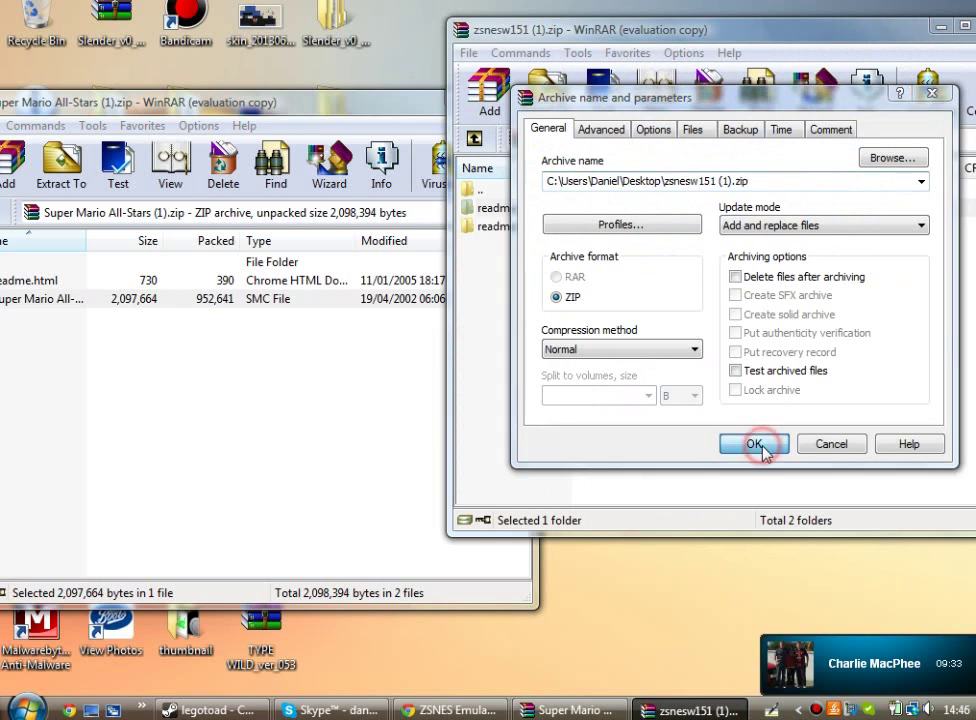
left_click(758, 446)
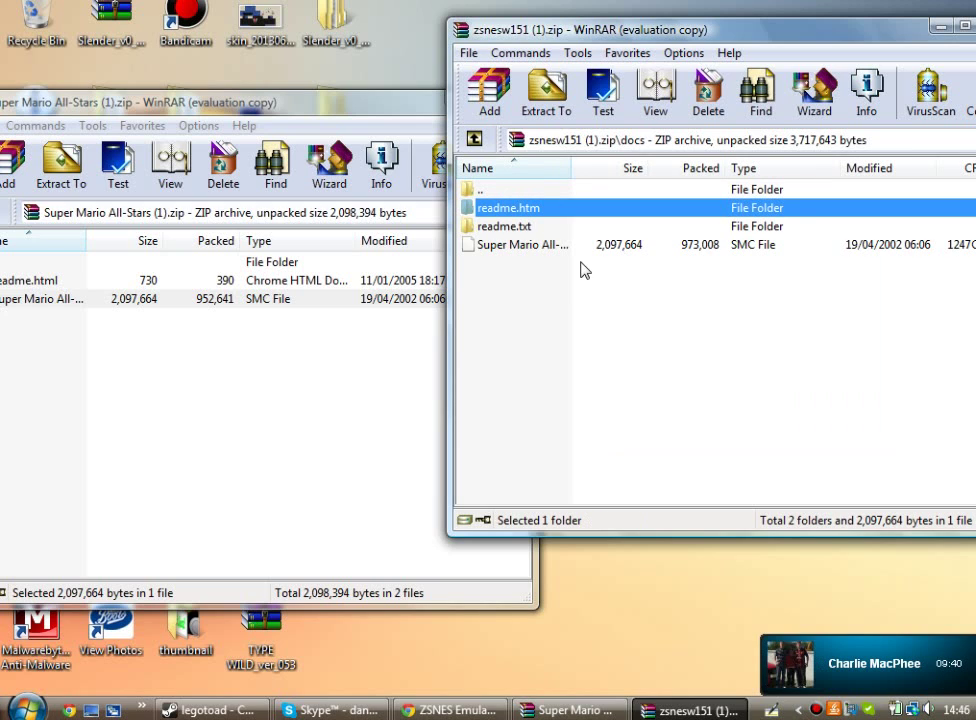
Step: Select the copied SMC file in the docs folder and close the Super Mario All-Stars archive window
left_click(572, 251)
left_click(372, 118)
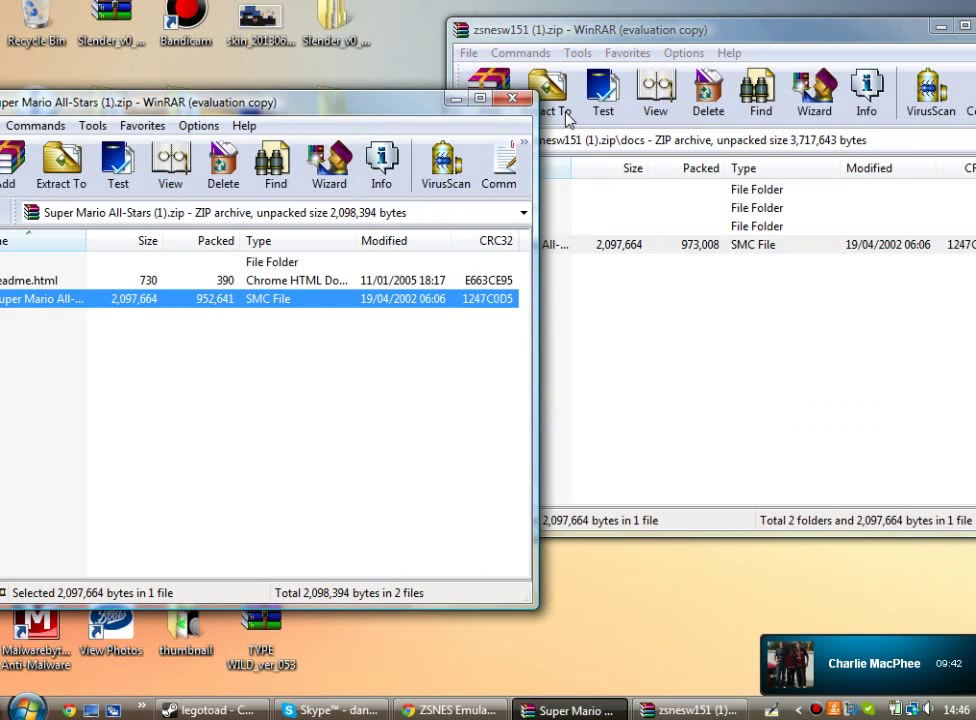
left_click(512, 99)
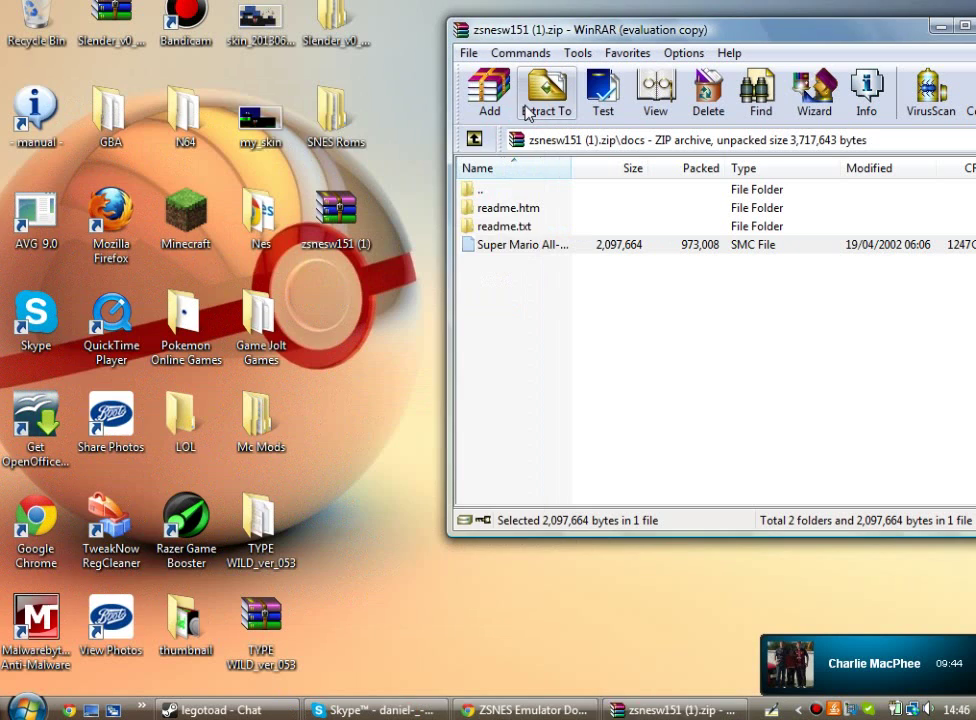
Step: Return to the root of the zsnesw151 (1) archive and launch zsnesw.exe, continuing past its opening screen
left_click(474, 138)
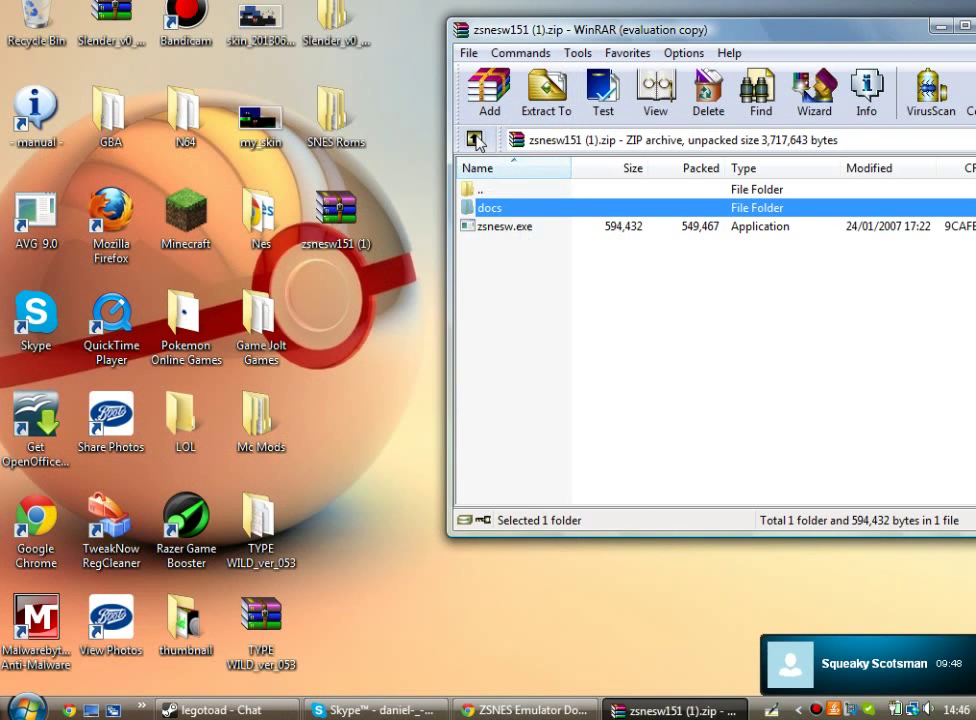
left_click(510, 228)
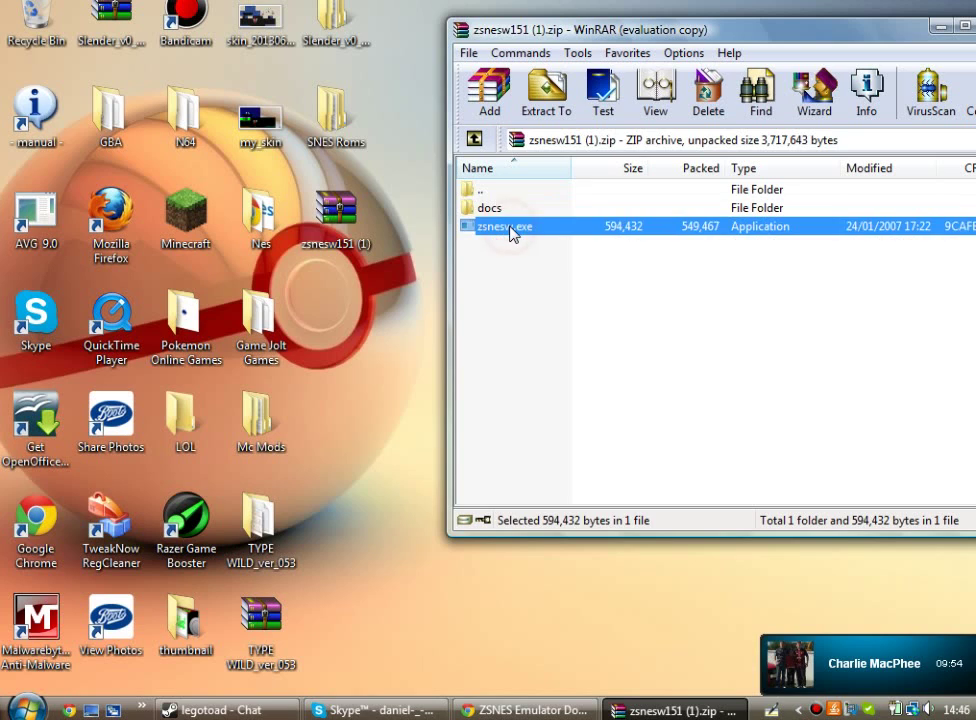
double_click(510, 228)
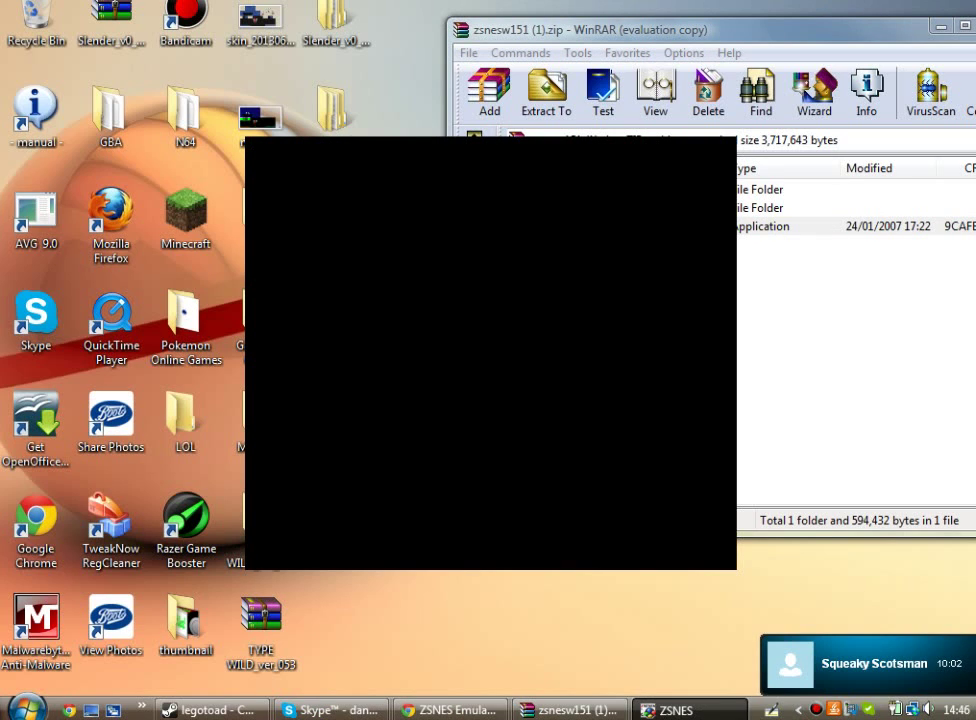
key("space")
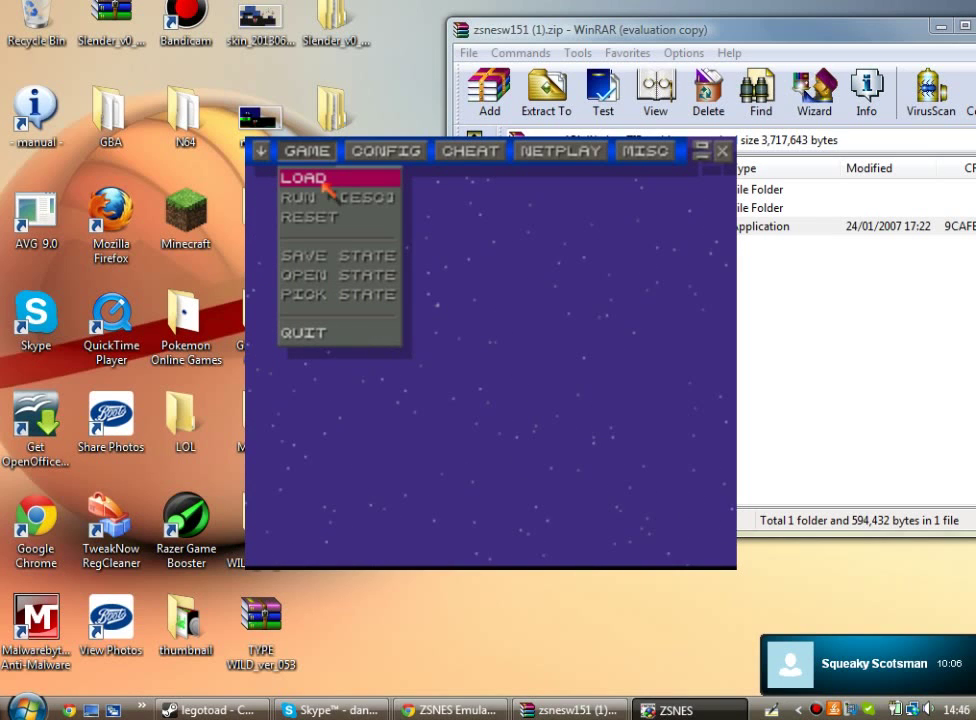
Step: Load the Super Mario All-Stars ROM from the DOCS directory in ZSNES
left_click(353, 179)
key("Tab")
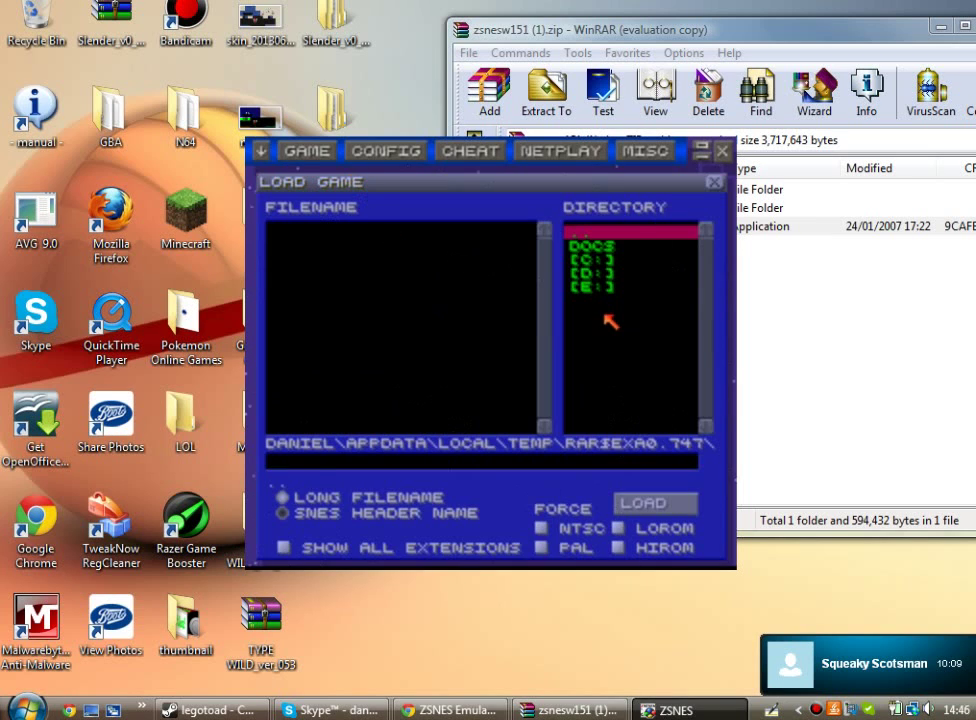
left_click(619, 251)
left_click(620, 250)
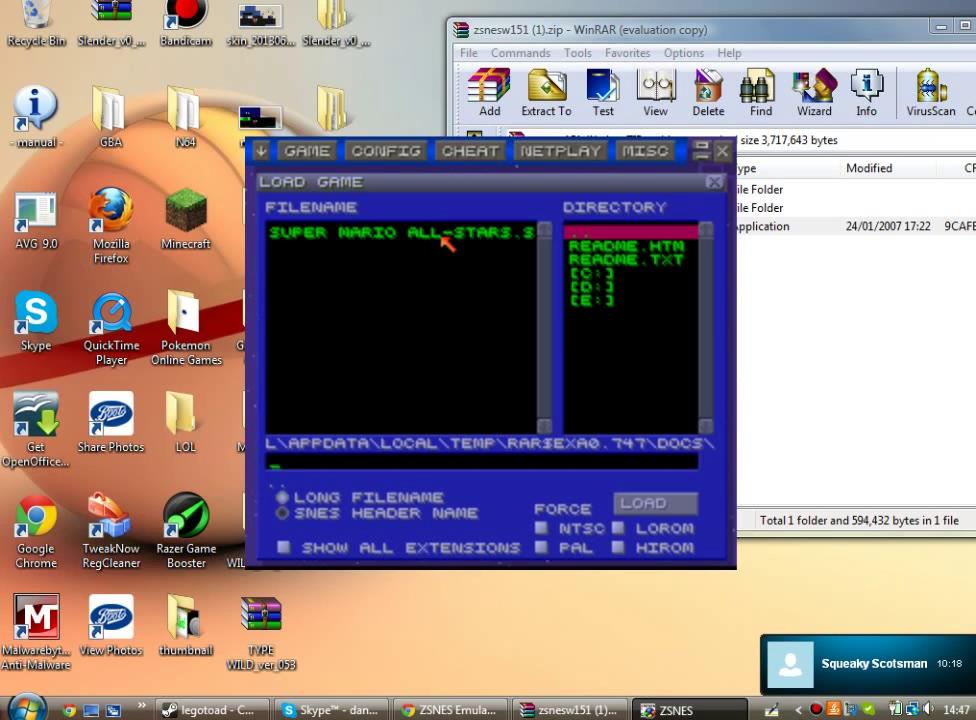
double_click(514, 237)
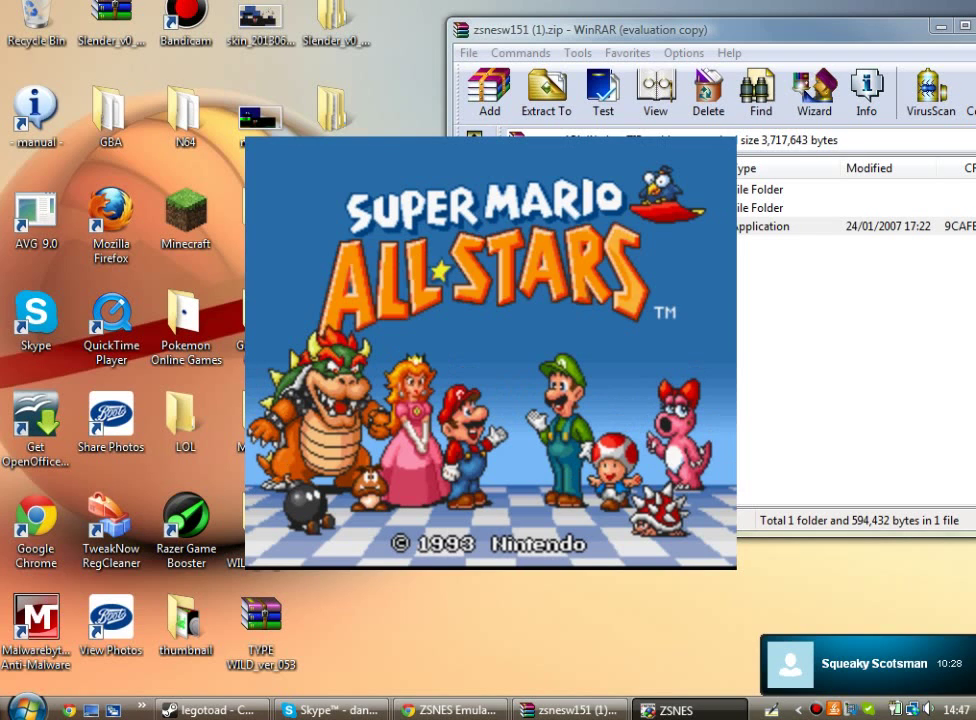
Step: Continue past the Super Mario All-Stars title screen and browse the game selection to Super Mario The Lost Levels
key("Return")
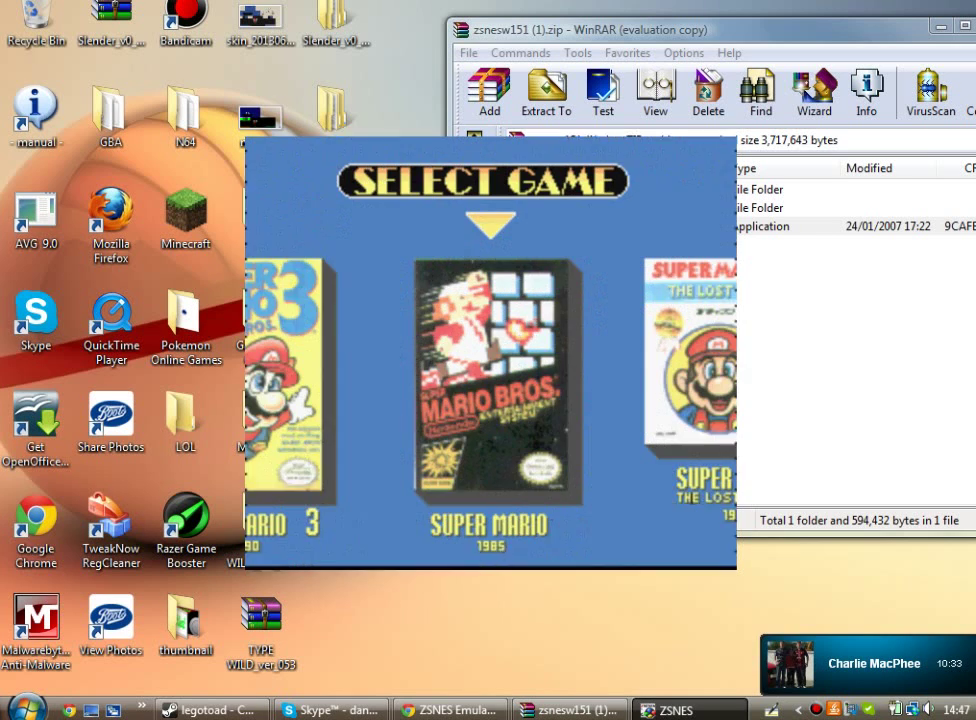
key("Right")
key("Right")
key("Right")
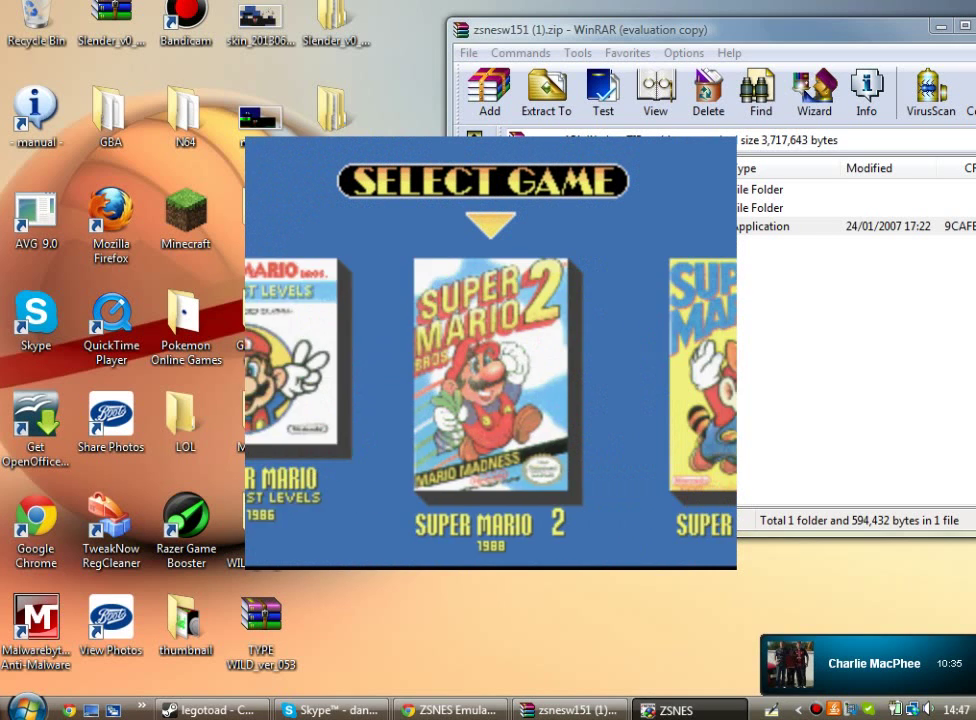
key("Right")
key("Right")
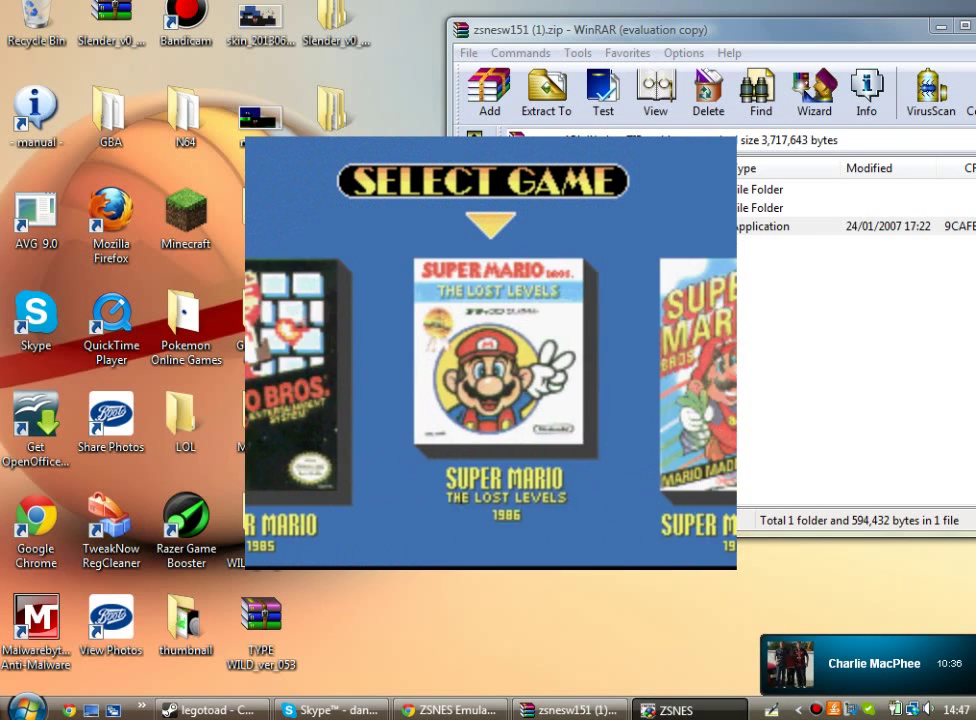
Step: Pause the game and view the emulator's available configuration categories without opening any of them
key("Escape")
left_click(385, 150)
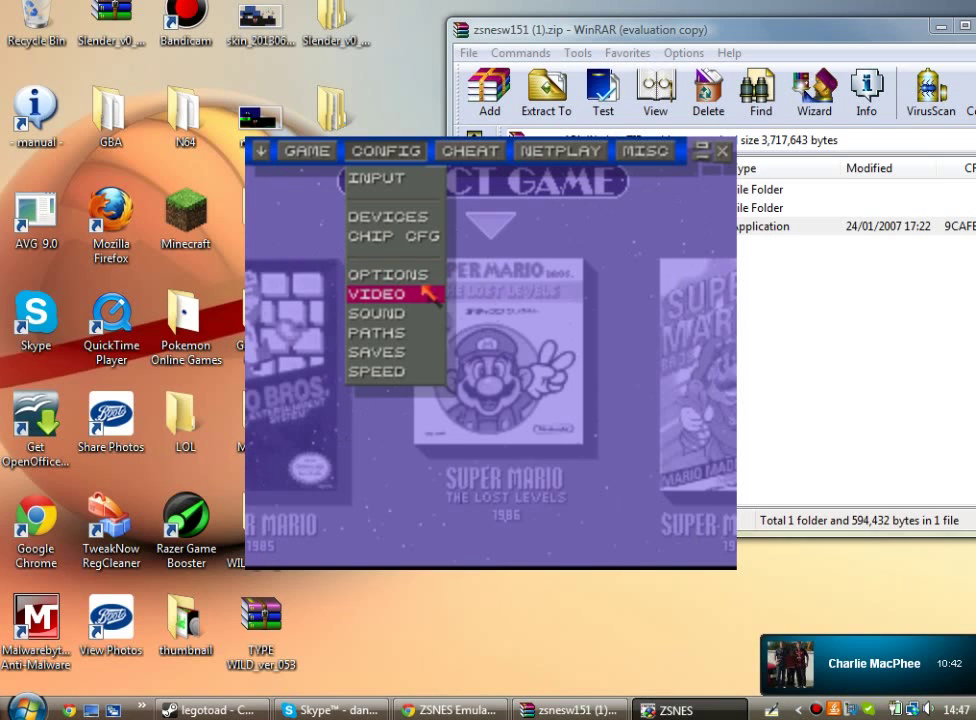
left_click(548, 236)
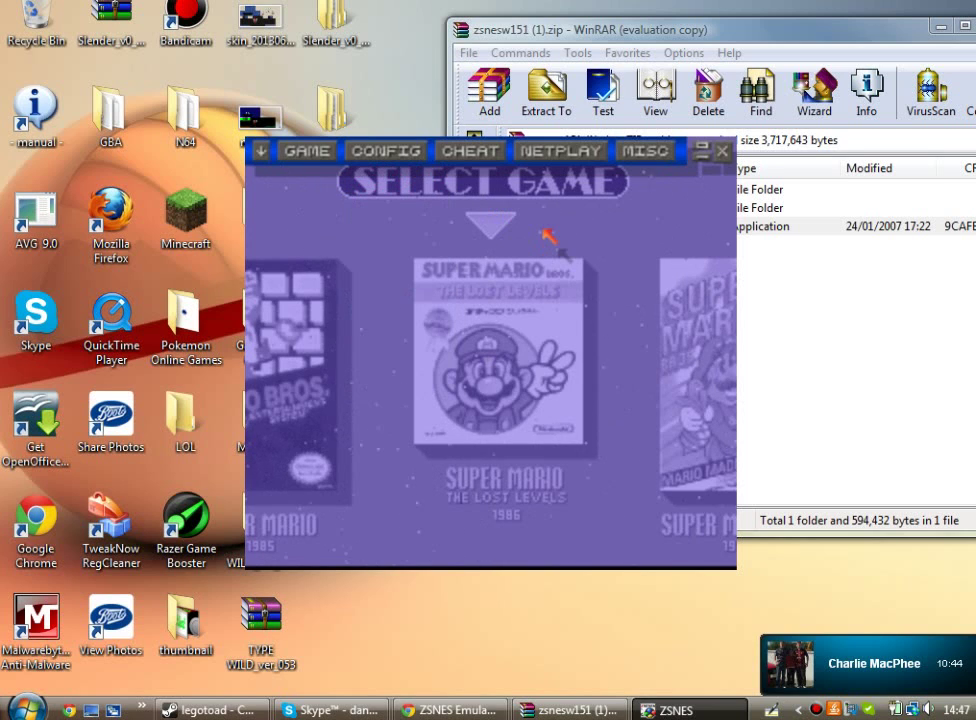